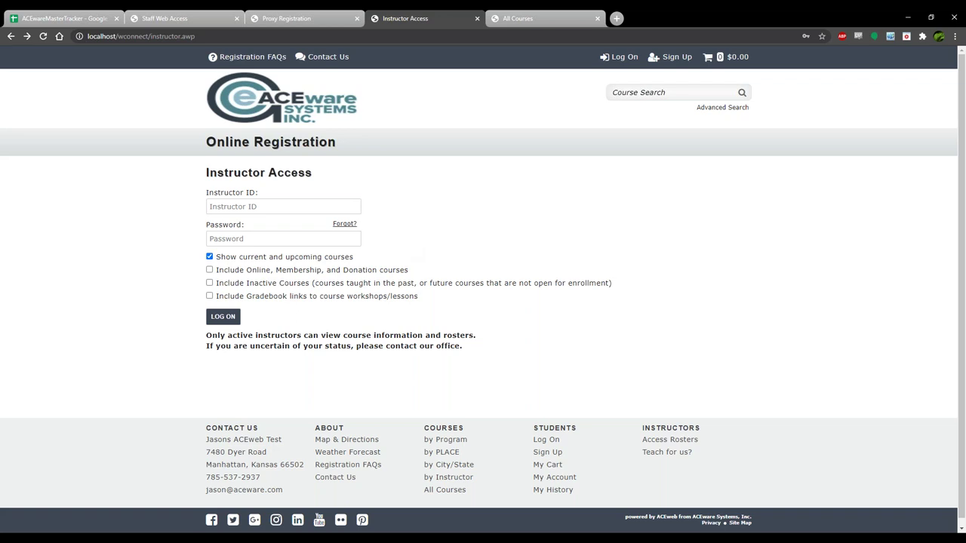
key("alt+Tab")
left_click_drag(612, 93, 547, 71)
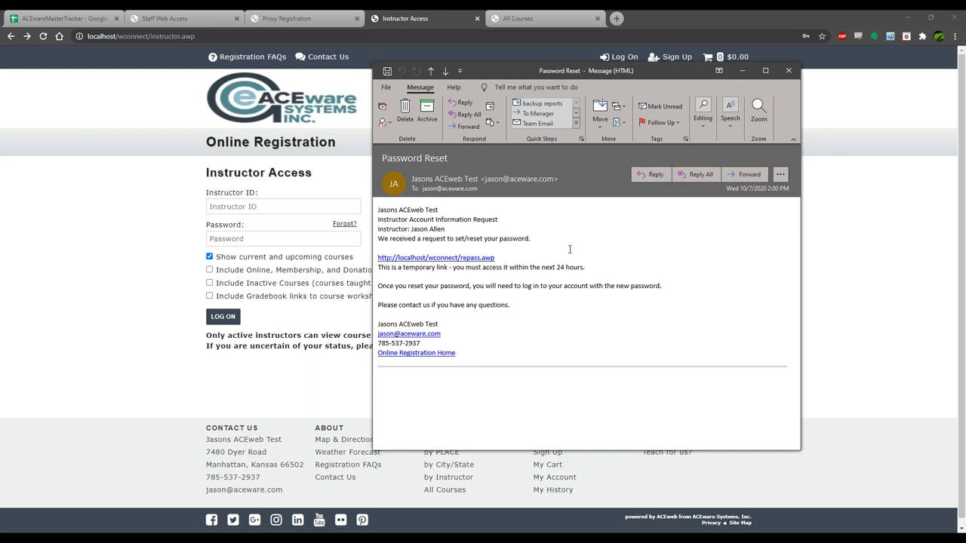
left_click(790, 71)
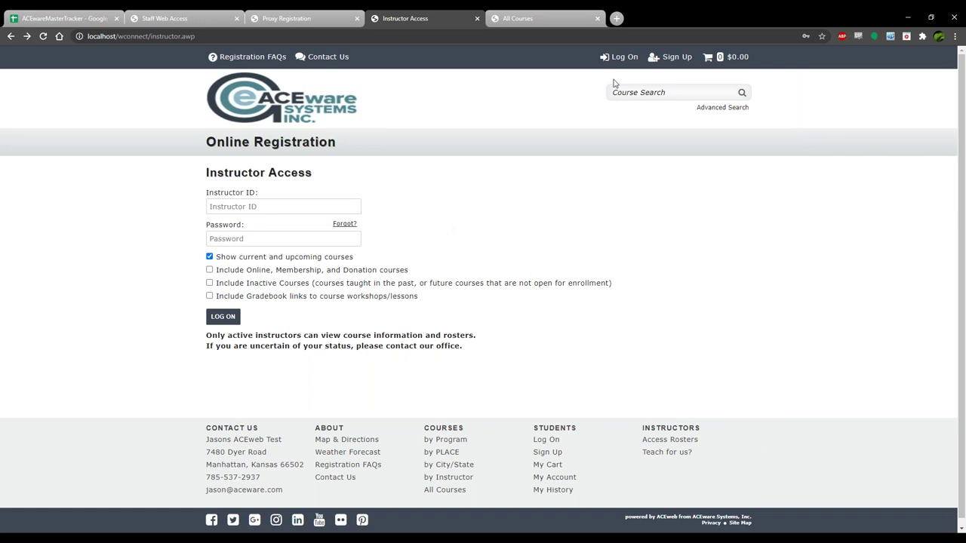
Load the ACEweb Administration page at localhost/wconnect/admin/awadmin.aspx in a new tab.
left_click(617, 18)
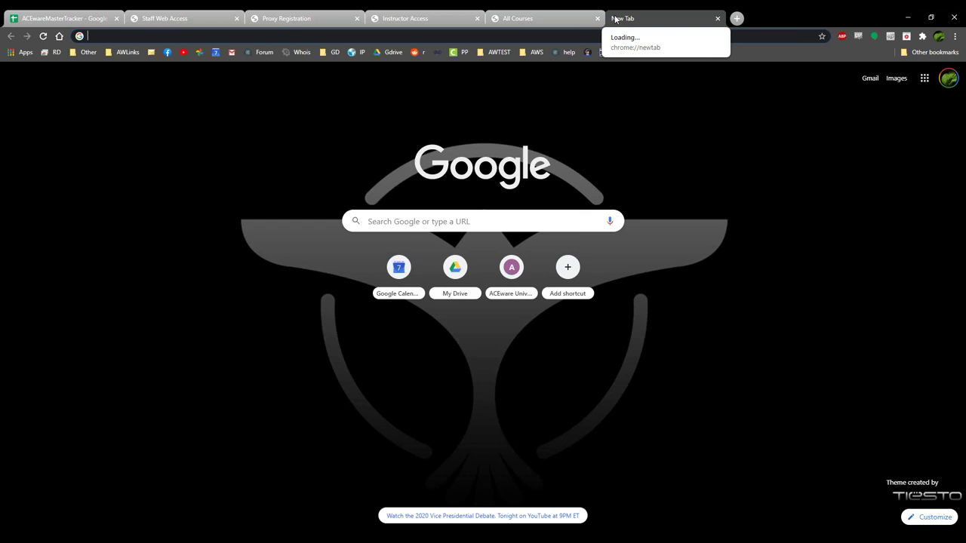
type("localhost")
key("Return")
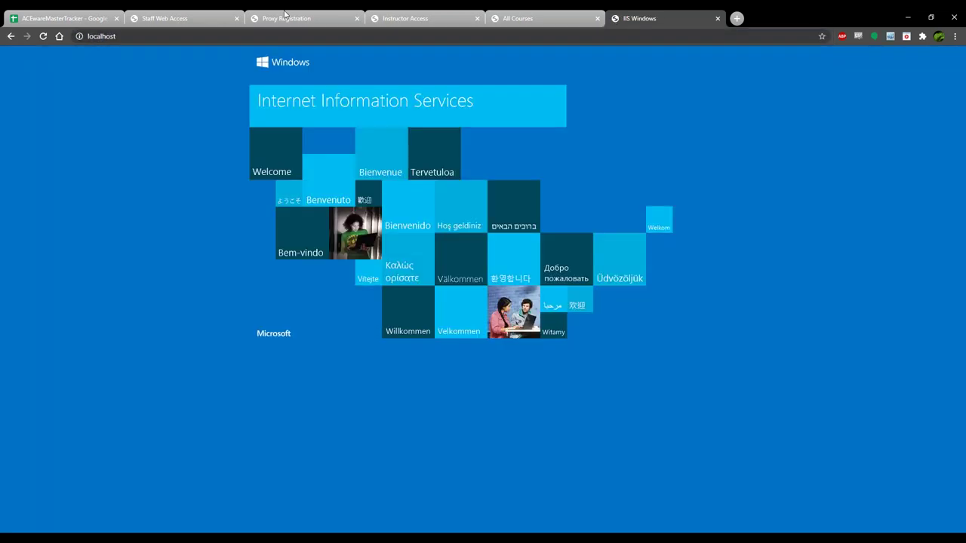
left_click(147, 38)
left_click(147, 38)
type("/wc")
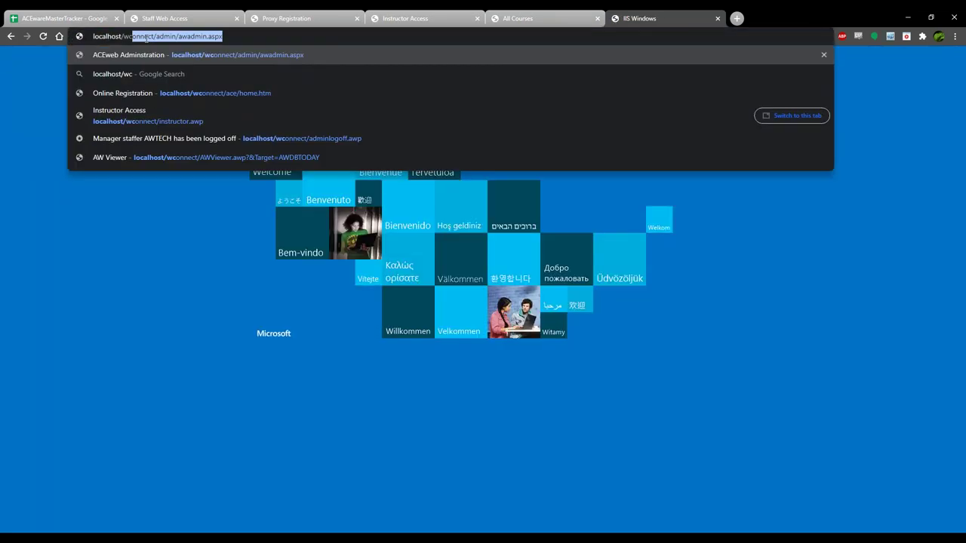
key("Return")
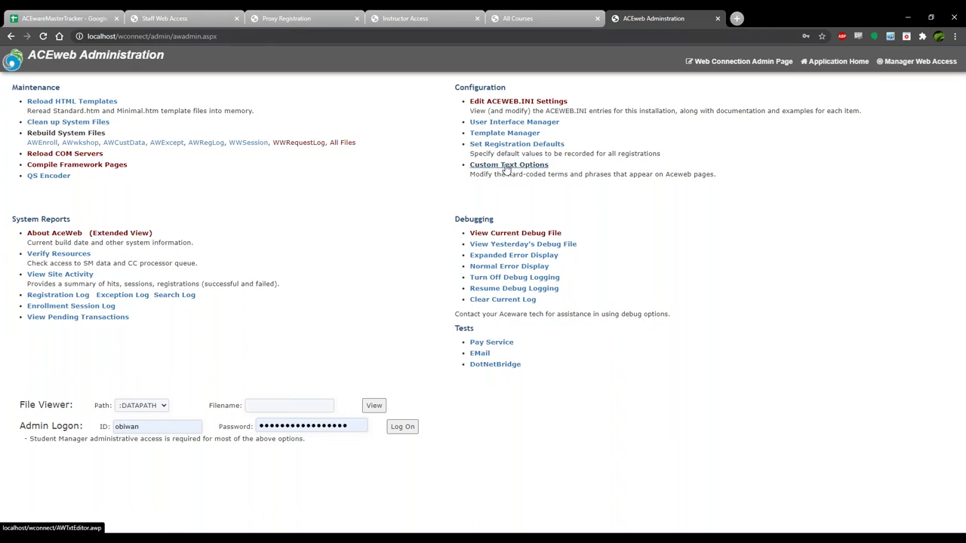
Open Custom Text Options and submit the staff administrative logon to reach the Custom Phrasebook.
left_click(507, 168)
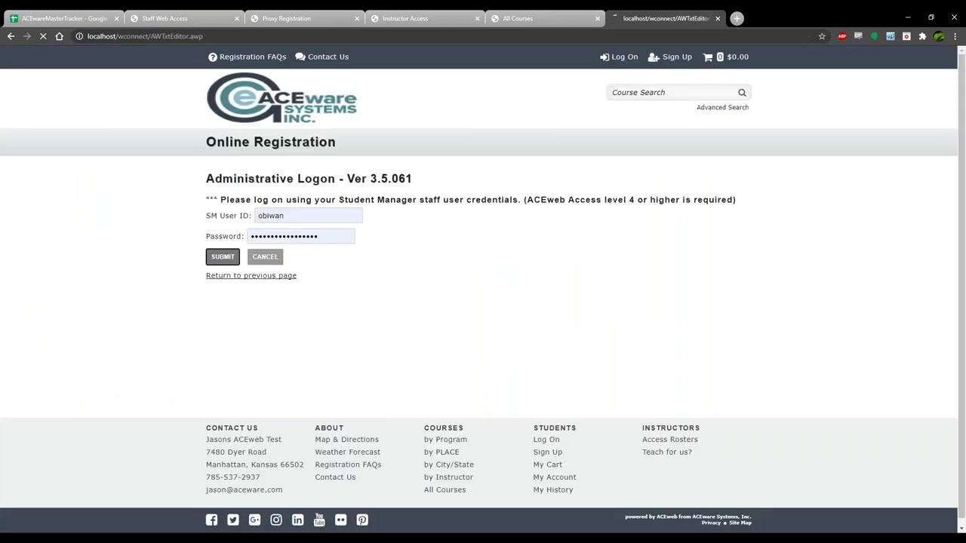
left_click(217, 258)
scroll(431, 253, "down", 1)
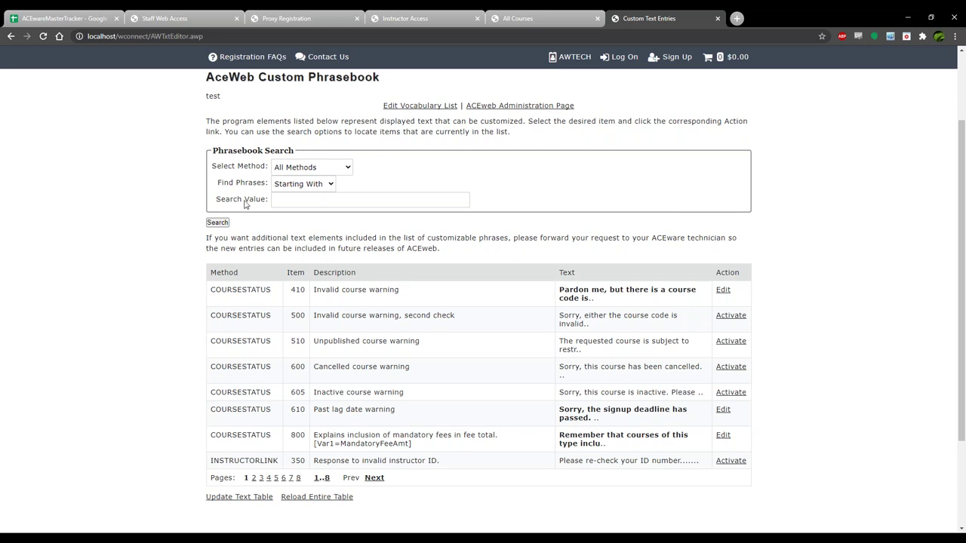
Search the Custom Phrasebook for phrases of the LOOKUPID method.
left_click(333, 174)
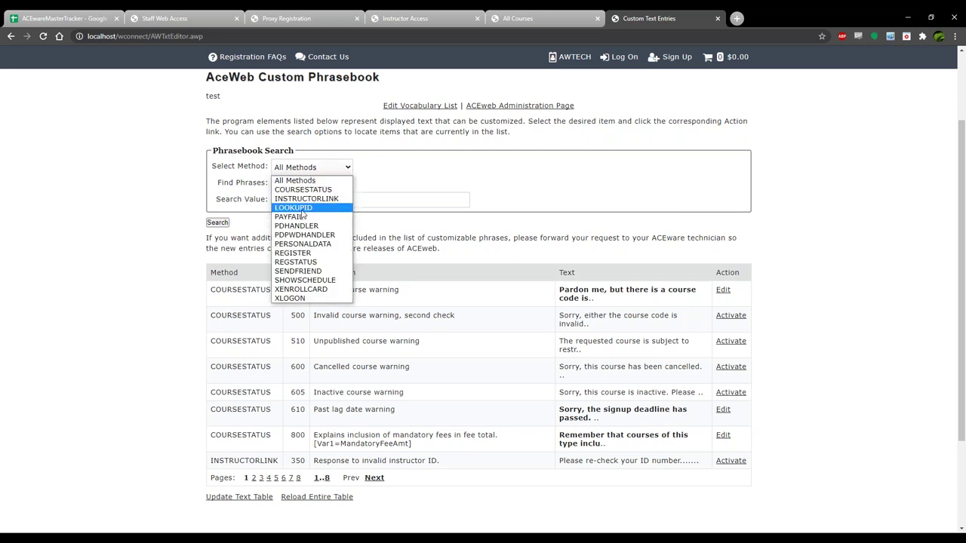
left_click(301, 209)
left_click(217, 223)
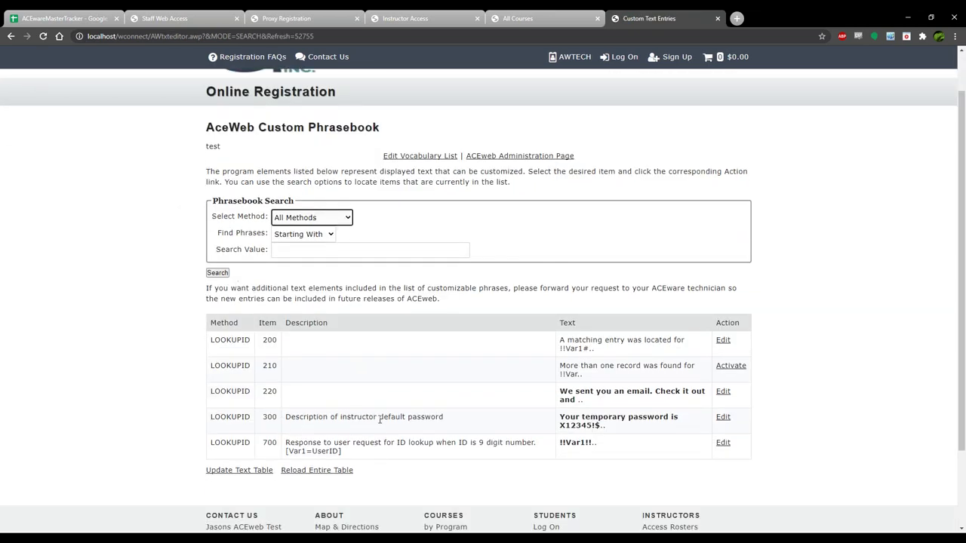
Review the five LOOKUPID phrases, then bring the All Courses page to the front.
left_click(475, 422)
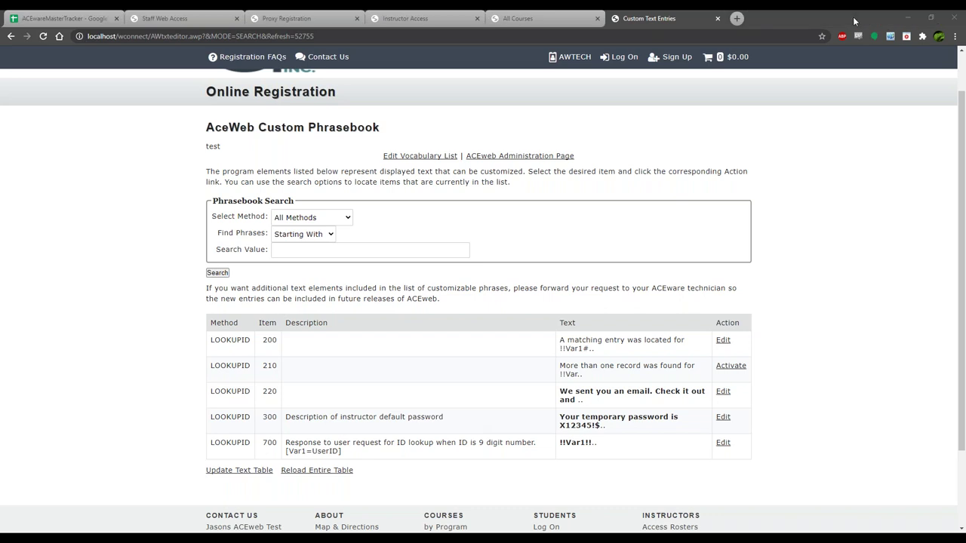
left_click(707, 284)
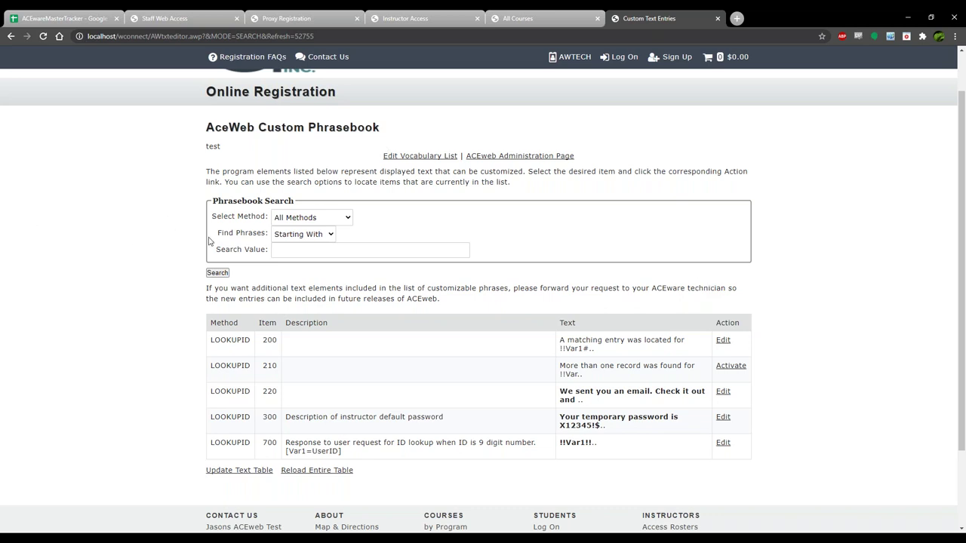
scroll(209, 241, "up", 2)
left_click(530, 16)
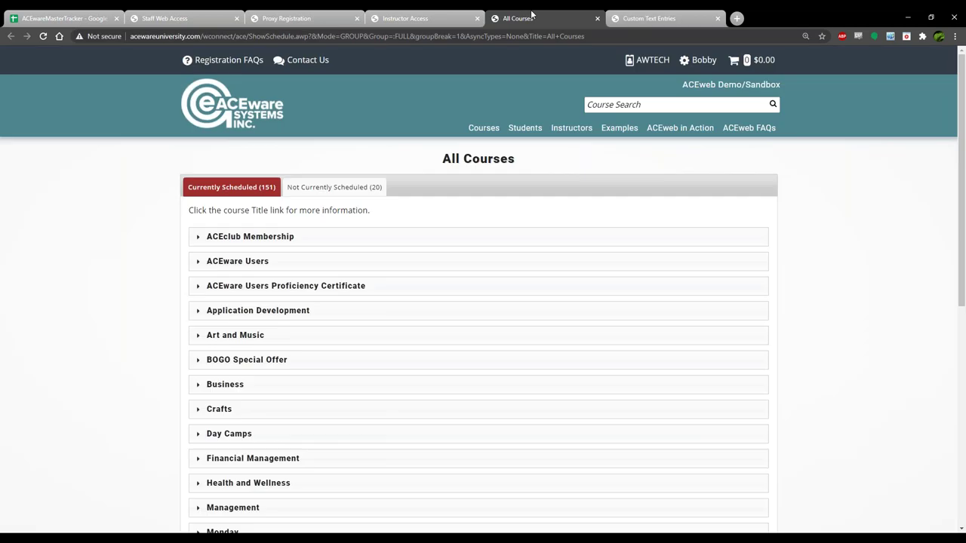
Log the staff administrator off from the Custom Phrasebook page.
left_click(641, 17)
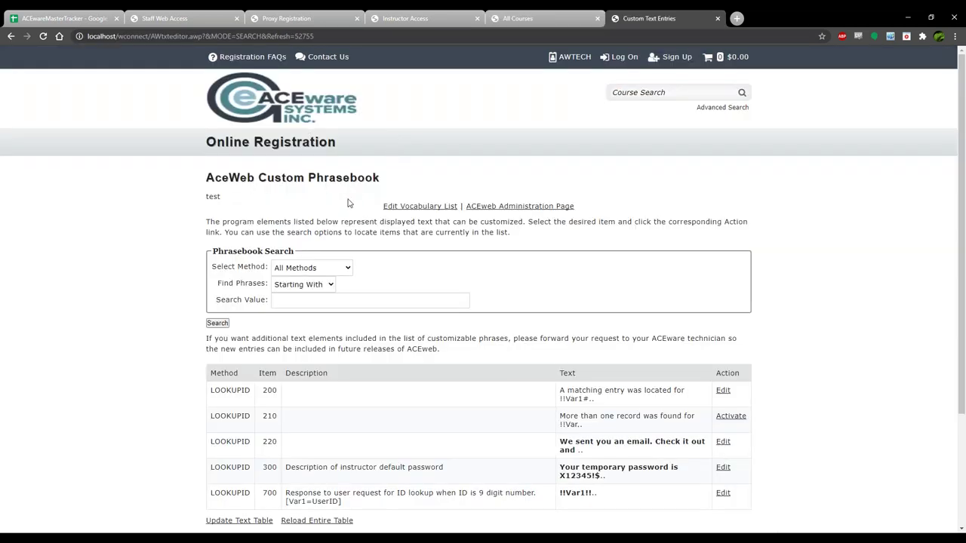
left_click(571, 59)
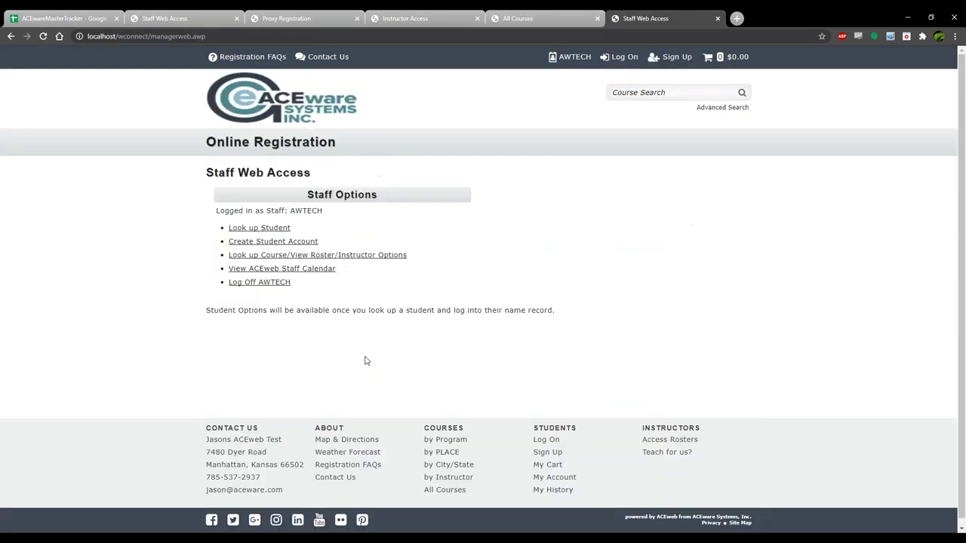
left_click(259, 282)
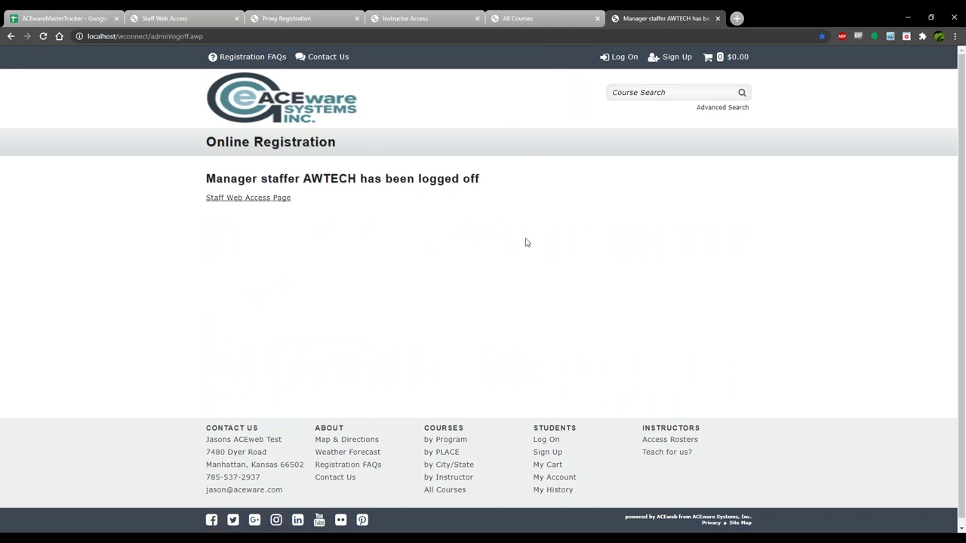
Browse All Courses > Courses > OLLI > Art and Music and open Art Appreciation.
left_click(444, 490)
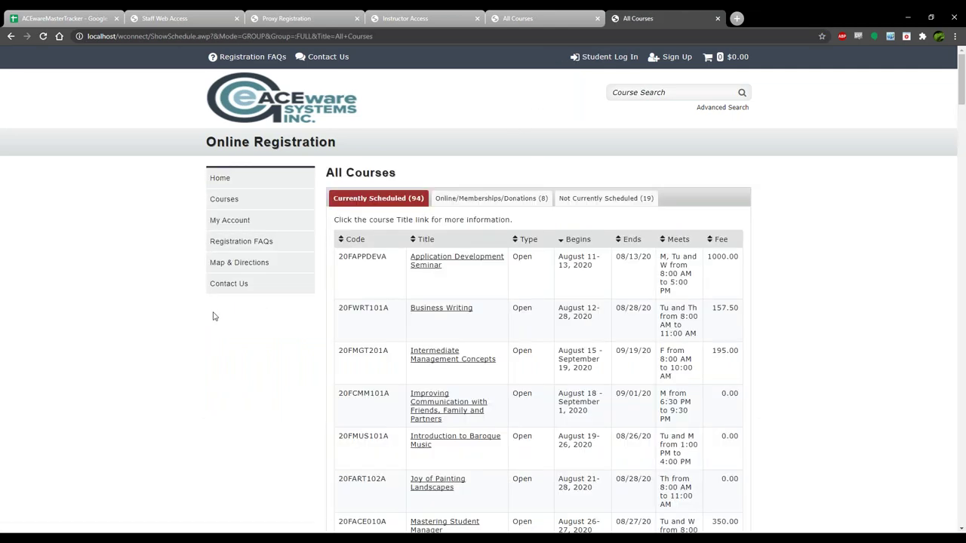
left_click(224, 196)
left_click(369, 270)
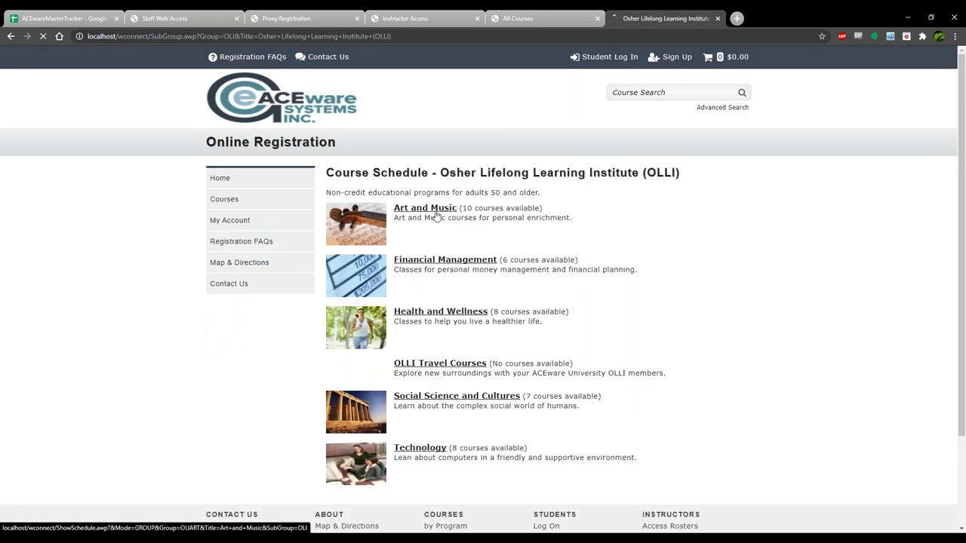
left_click(437, 215)
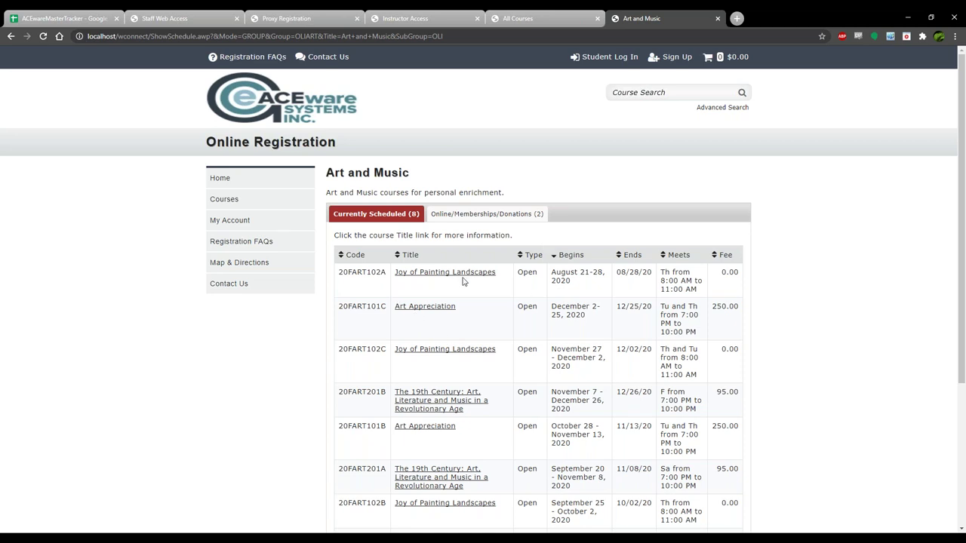
left_click(428, 309)
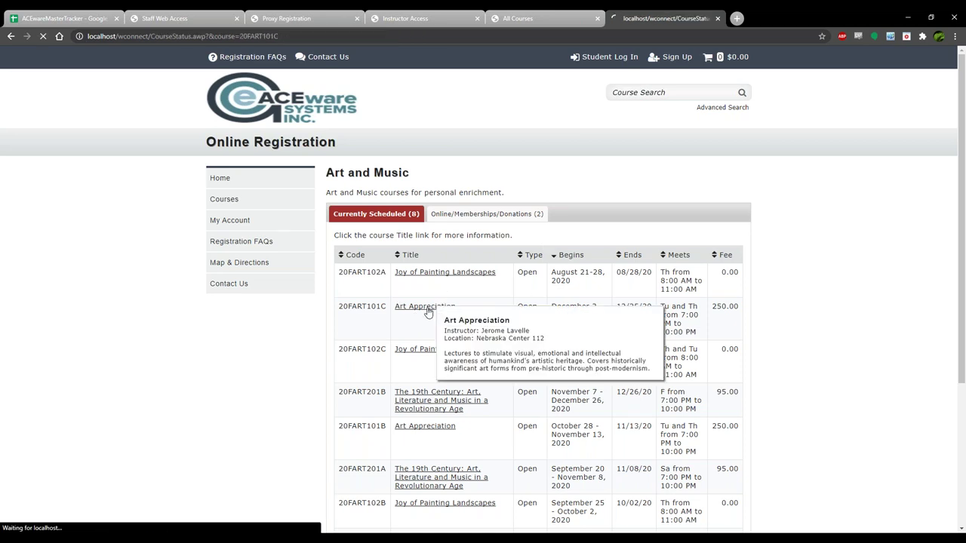
Start enrolling in Art Appreciation and try logging on with the saved student credentials.
left_click(365, 253)
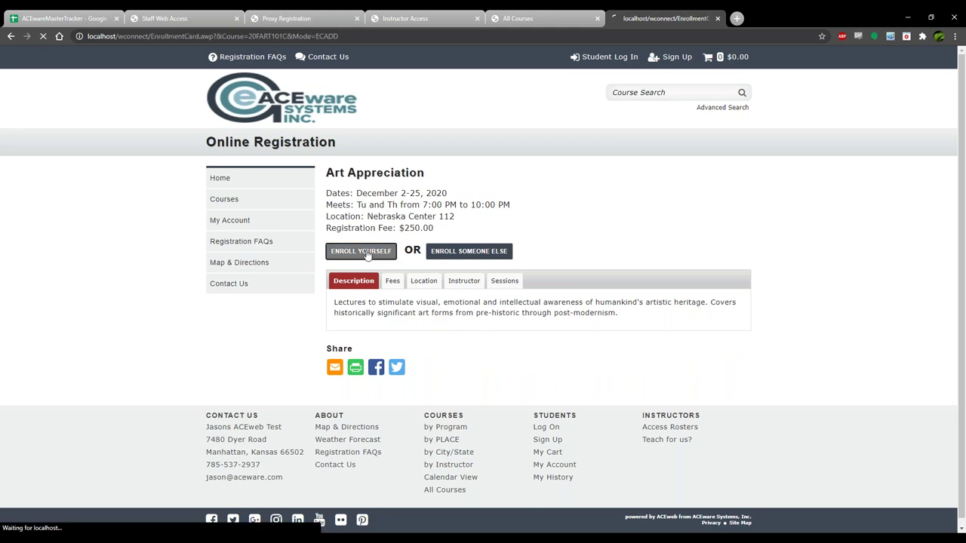
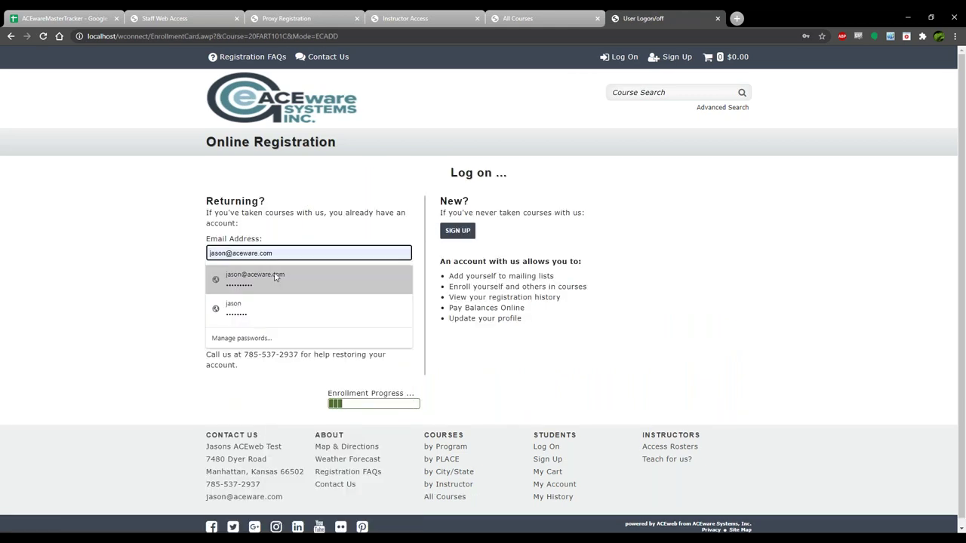
left_click(275, 277)
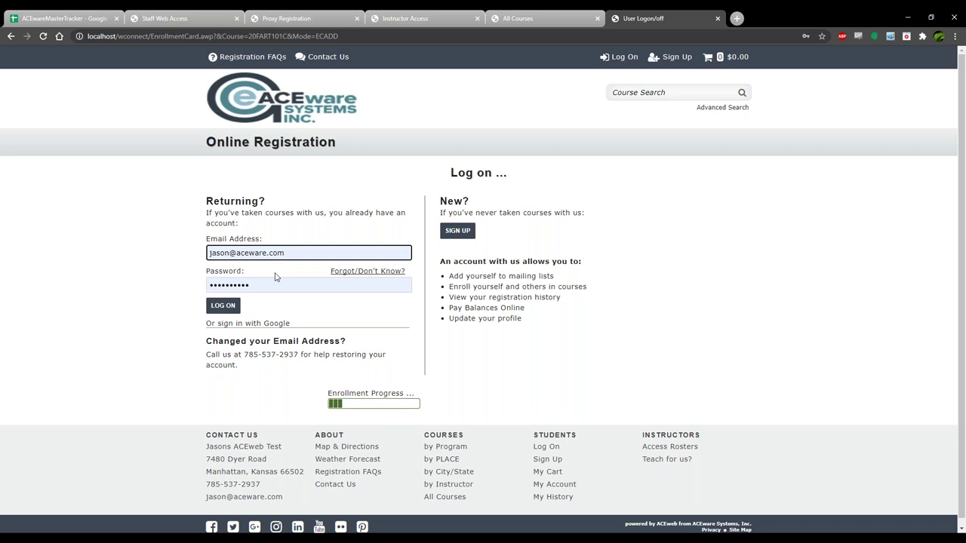
left_click(223, 306)
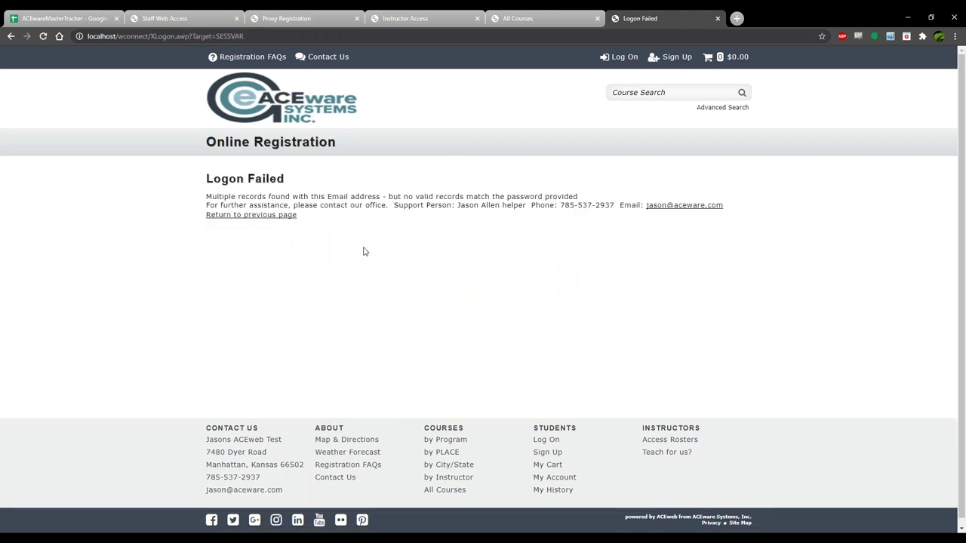
Retry Art Appreciation enrollment, logging on with the corrected student password, and dismiss Chrome's prompt.
key("alt+Left")
key("alt+Left")
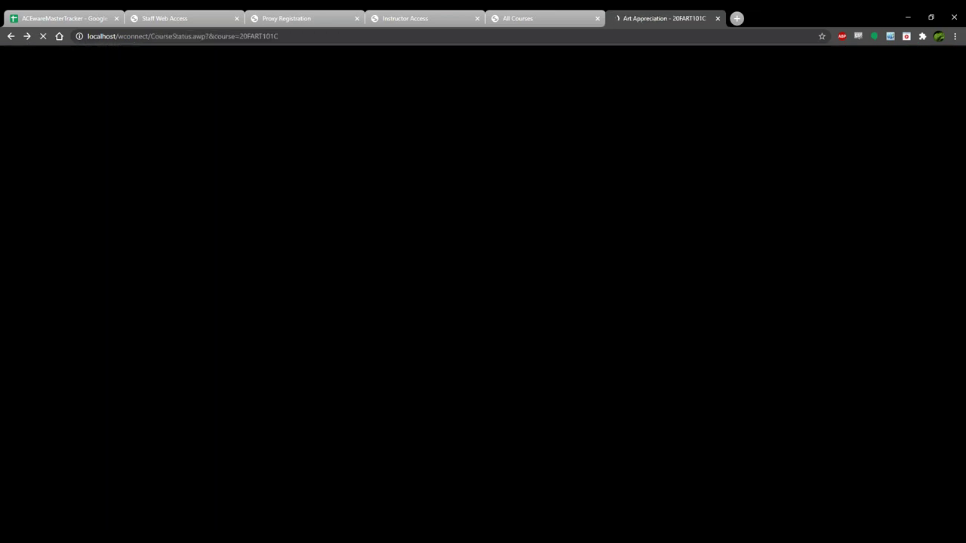
left_click(362, 257)
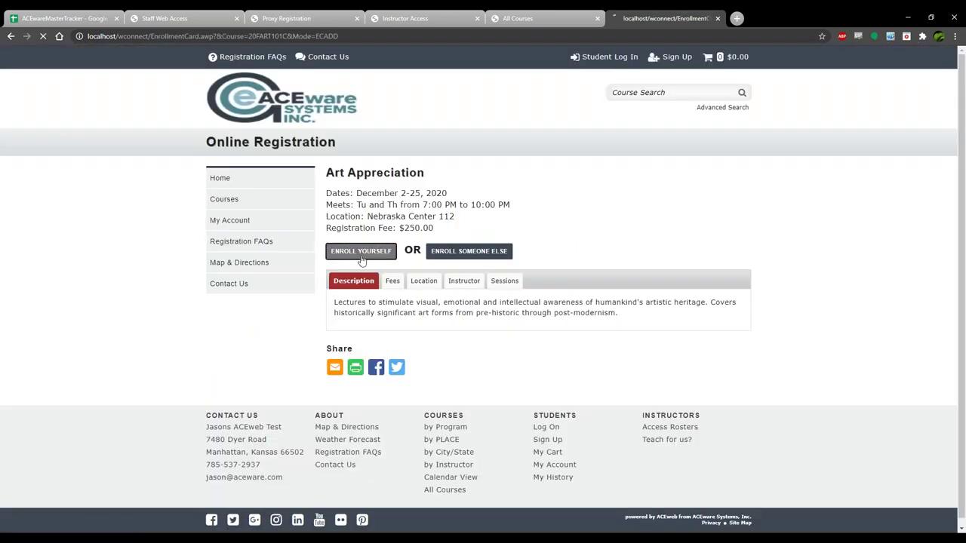
left_click(249, 285)
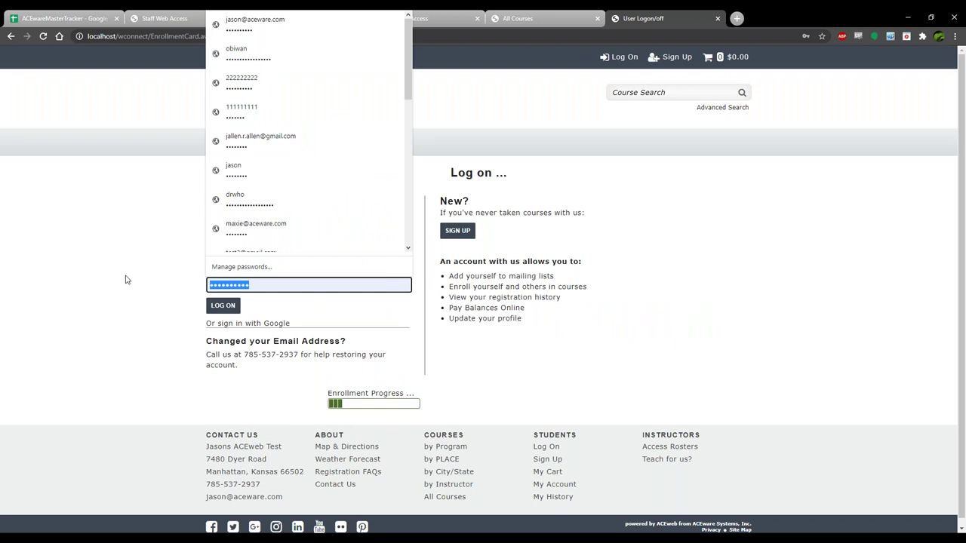
type("test1234")
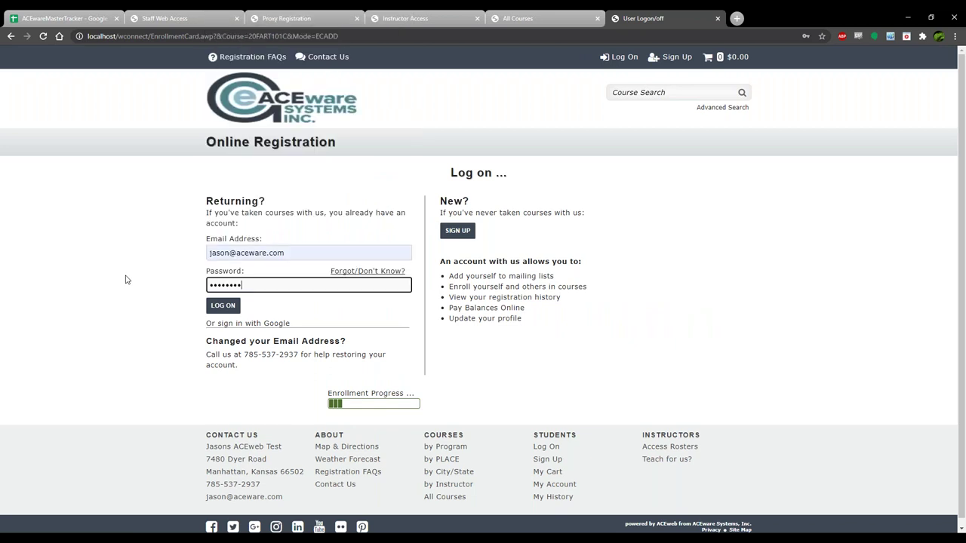
key("Return")
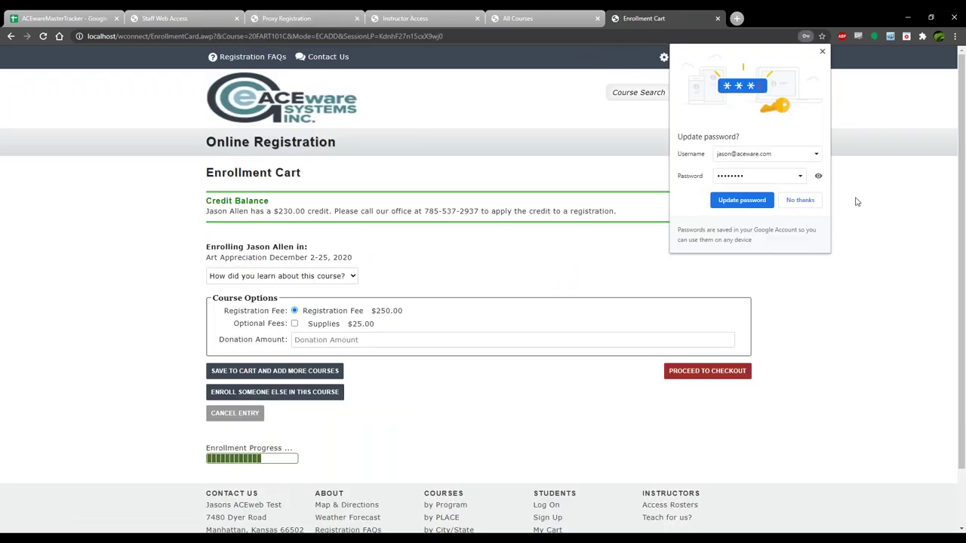
left_click(741, 200)
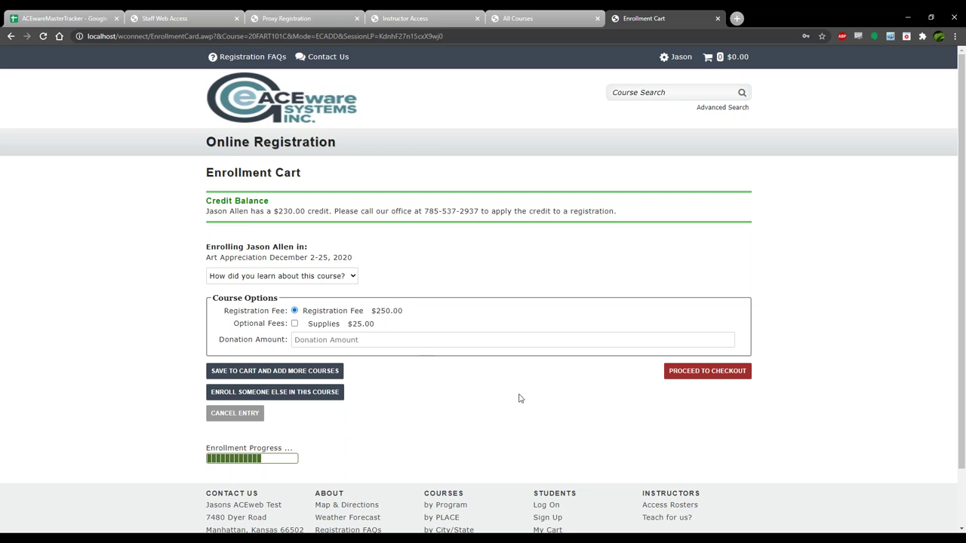
Save Art Appreciation to the cart and review Financial Success in the New Economy's $49.00 fee.
left_click(270, 373)
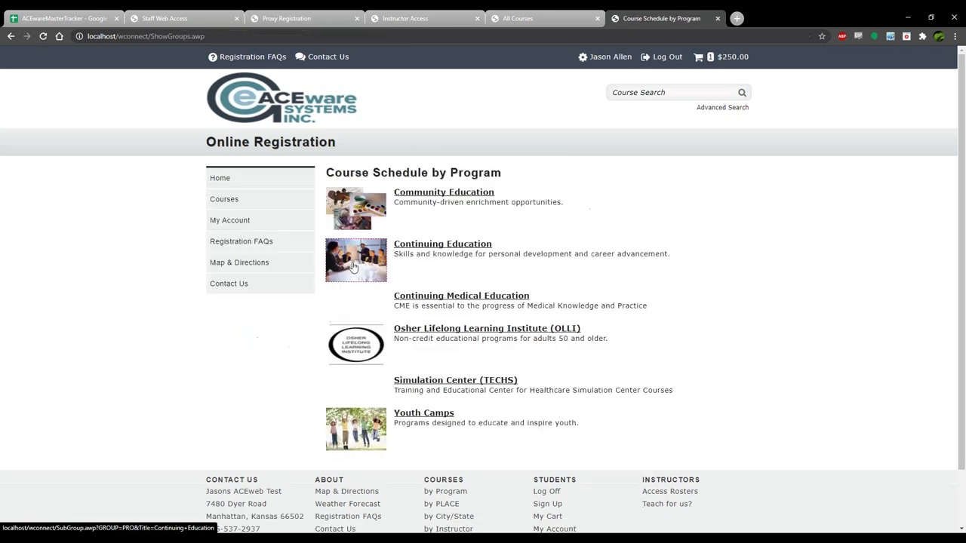
left_click(439, 330)
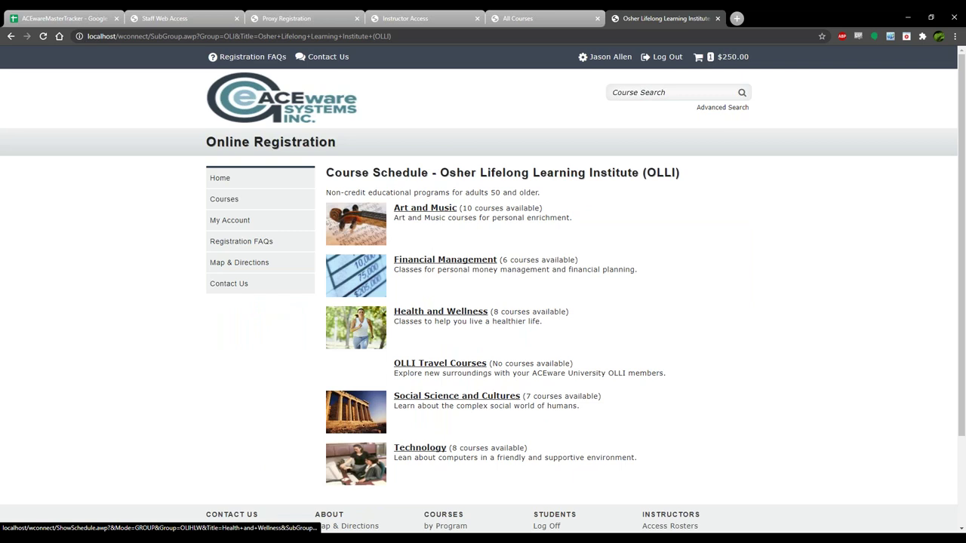
left_click(447, 265)
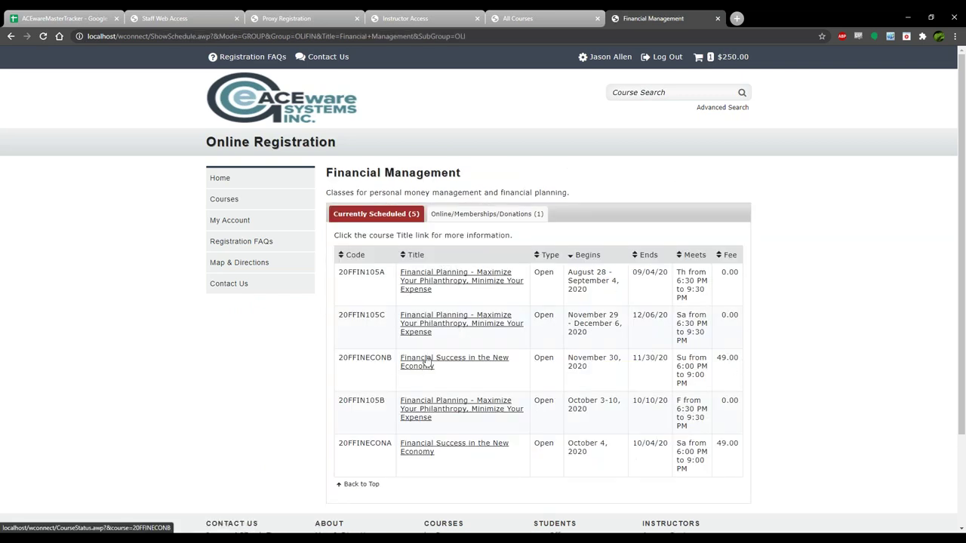
left_click(426, 361)
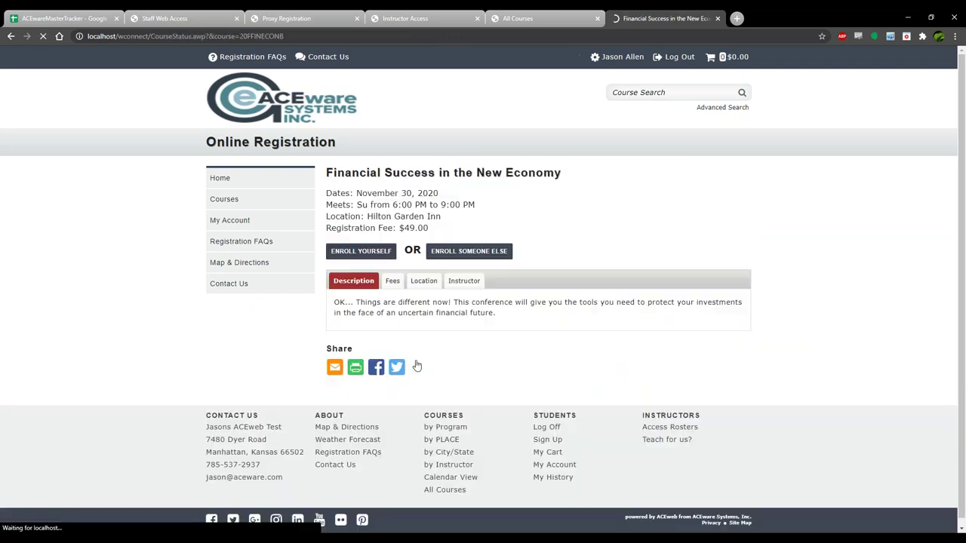
left_click(393, 281)
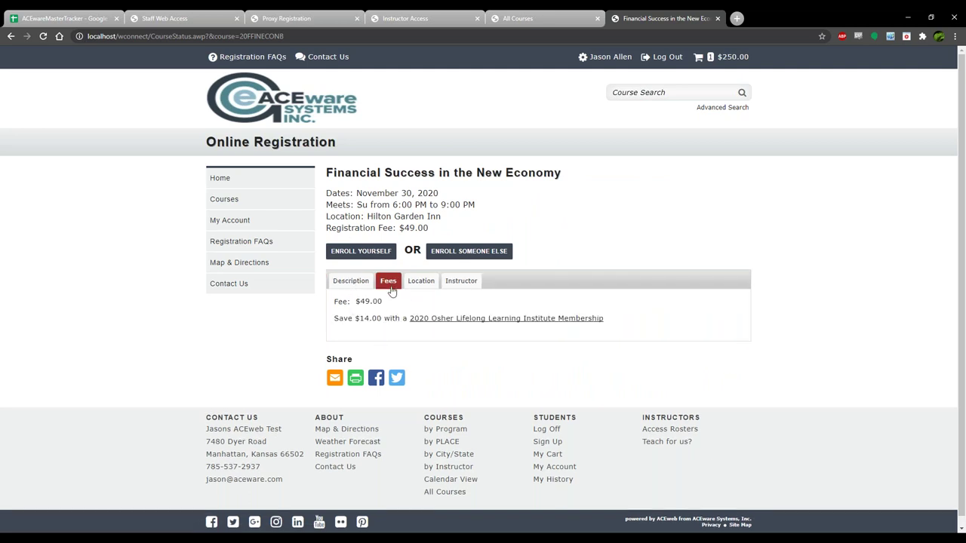
left_click_drag(385, 304, 351, 304)
left_click_drag(334, 320, 642, 321)
left_click(642, 322)
Enroll in Financial Success in the New Economy and save it to the cart.
left_click(360, 251)
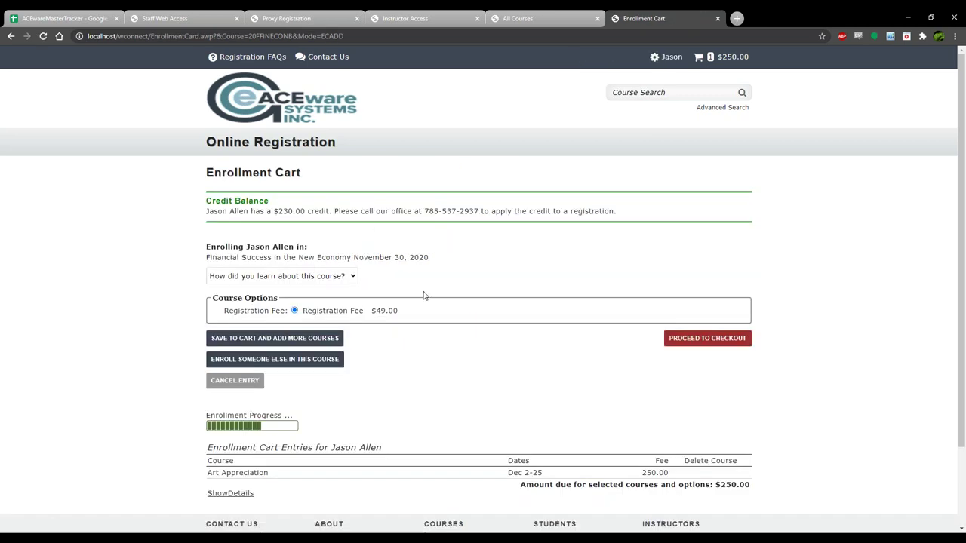
left_click(259, 342)
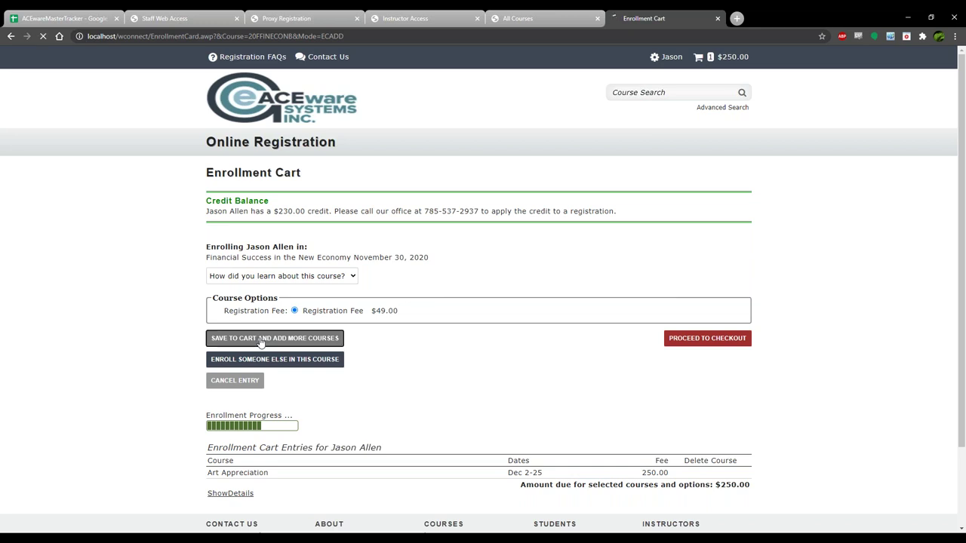
left_click(729, 63)
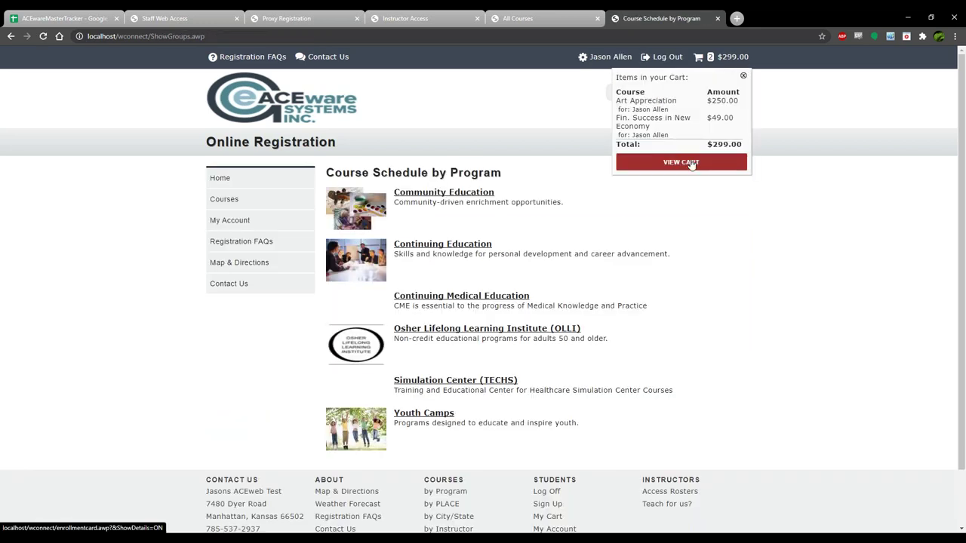
Review the $299.00 two-course cart, then go to the All Courses schedule of 94 courses.
left_click(691, 162)
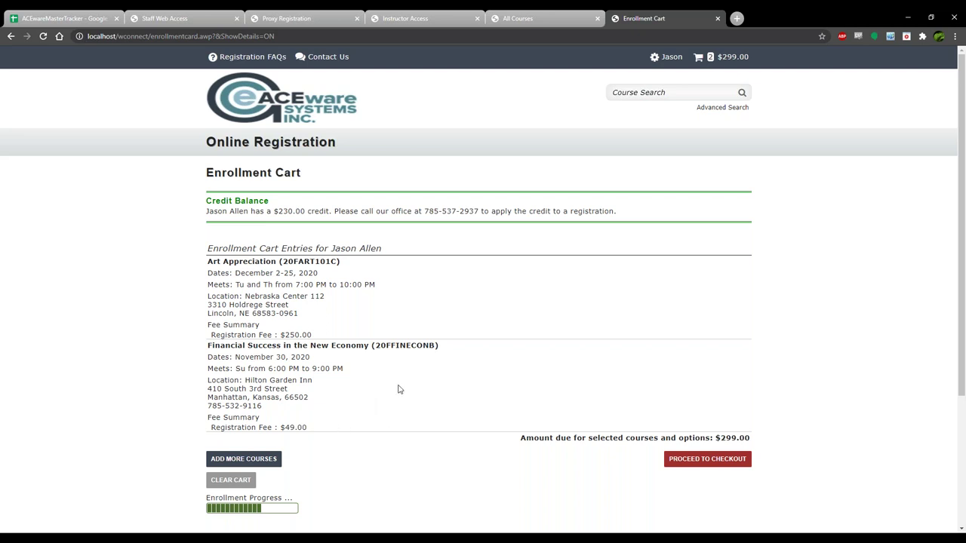
left_click(276, 460)
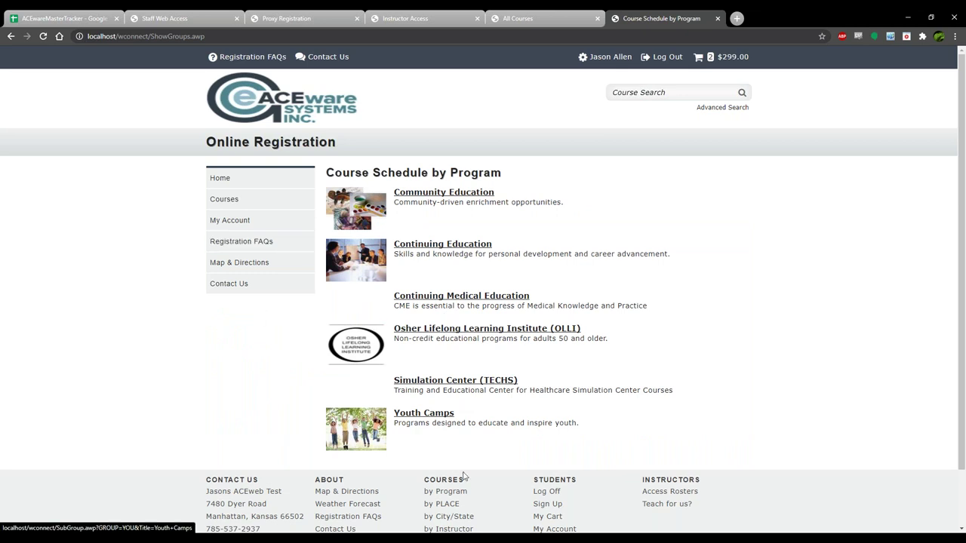
scroll(464, 486, "down", 2)
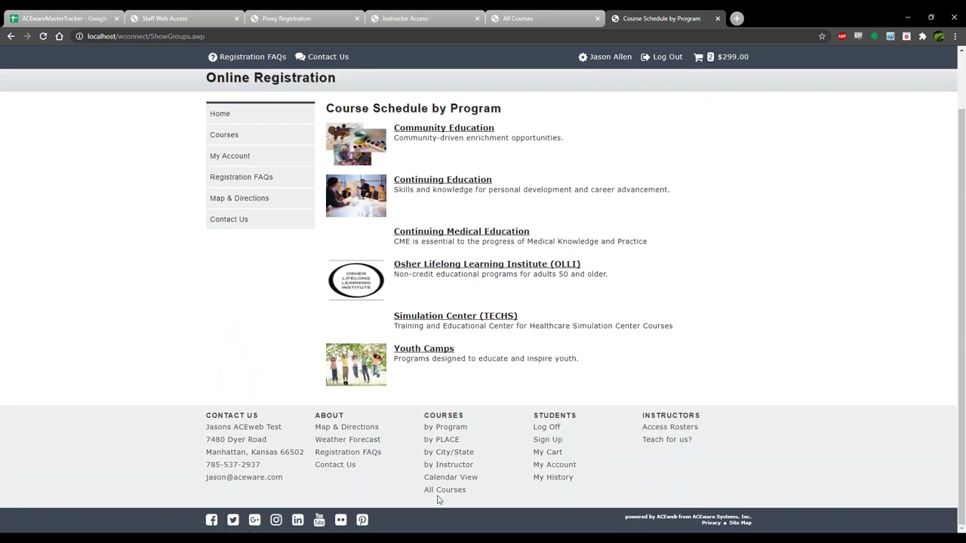
left_click(444, 491)
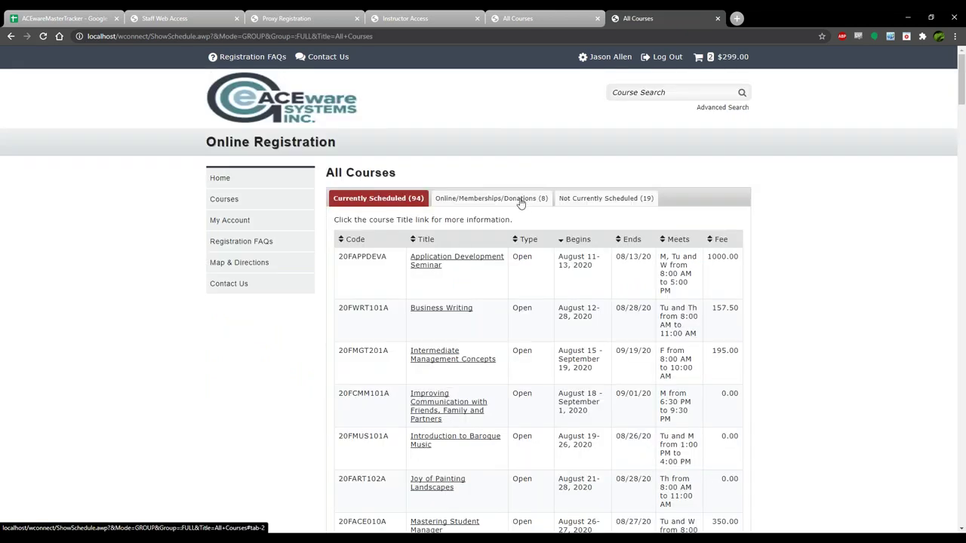
Add the $350.00 2020 OLLI Membership to the cart and view the repriced $600.00 total.
left_click(521, 200)
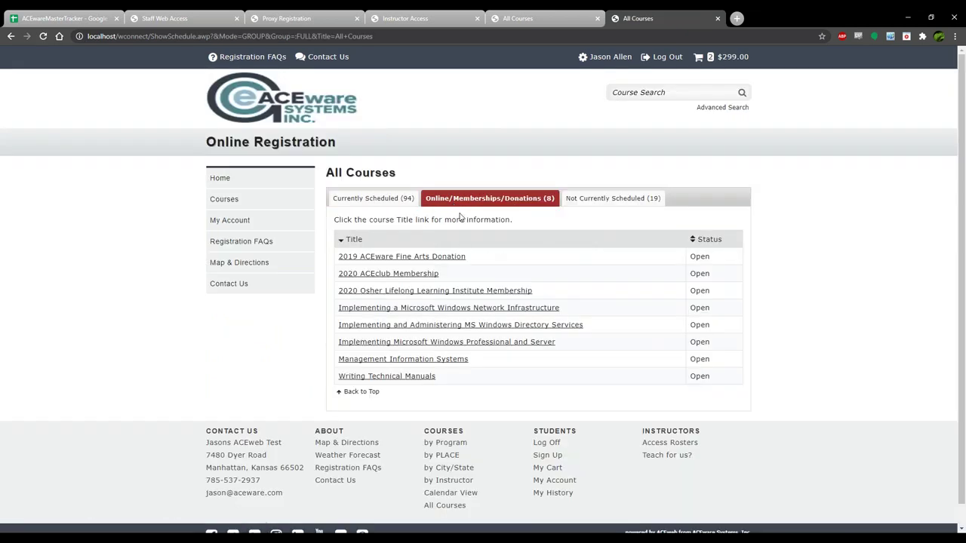
left_click(379, 291)
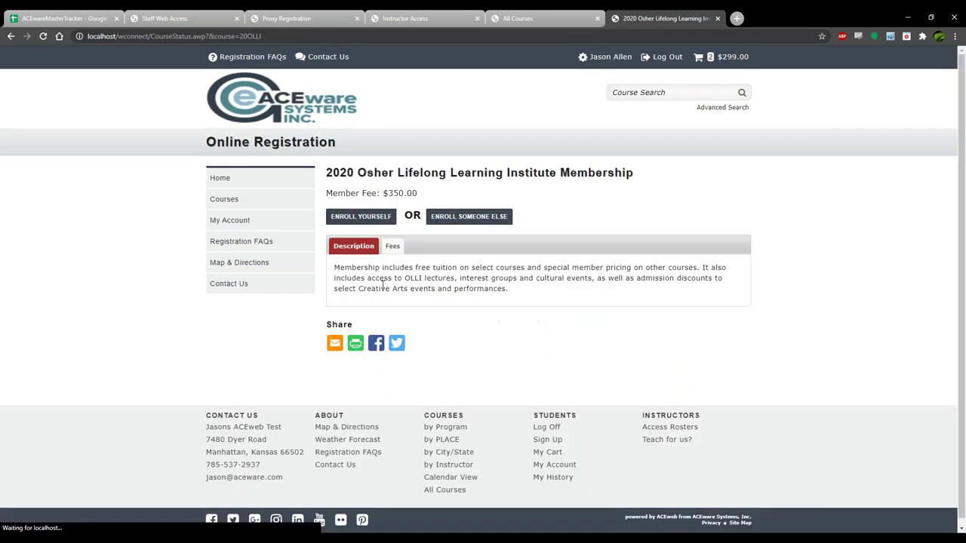
left_click_drag(387, 193, 420, 196)
left_click(355, 219)
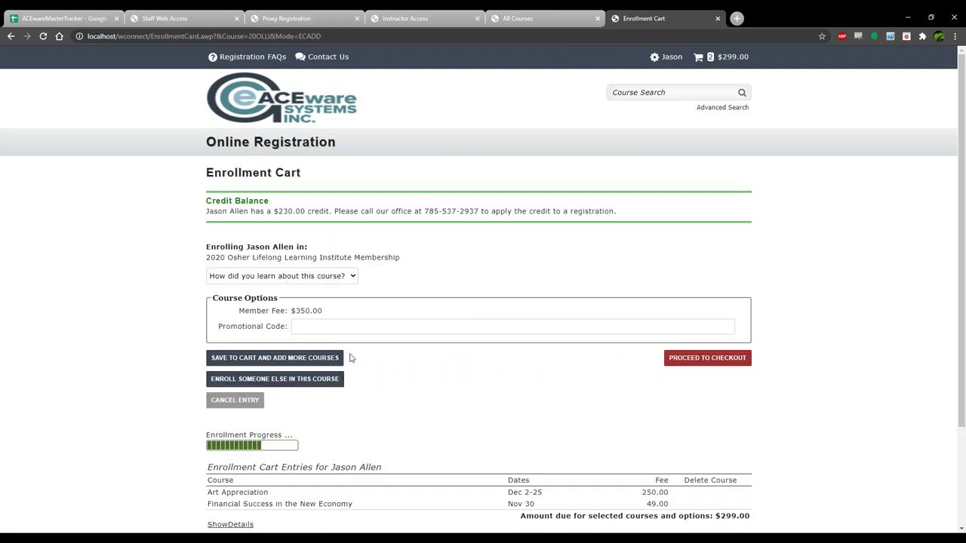
left_click(268, 363)
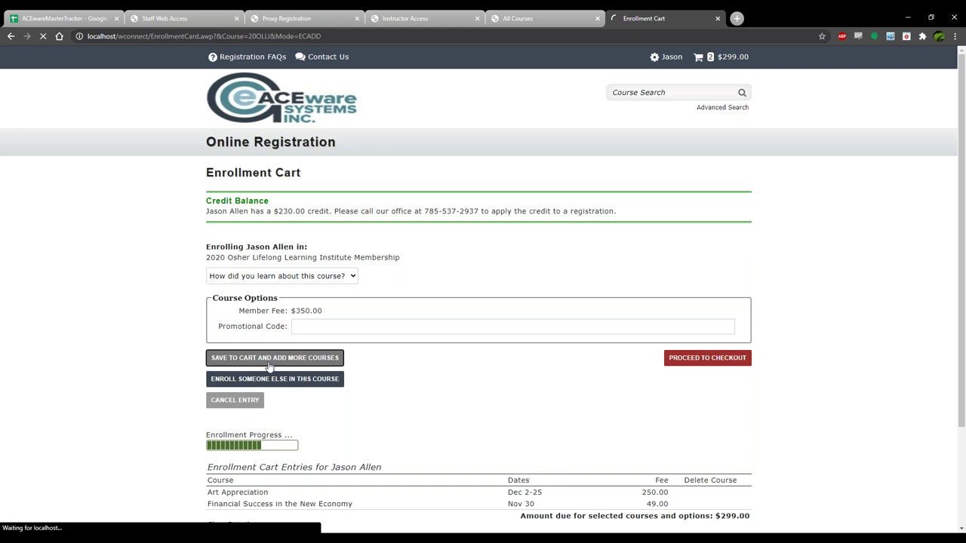
left_click(738, 62)
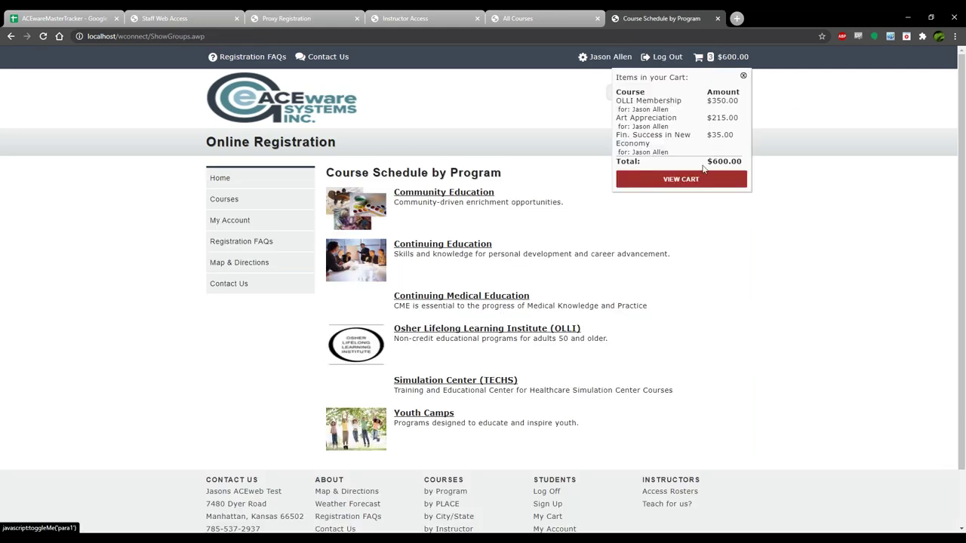
left_click(679, 181)
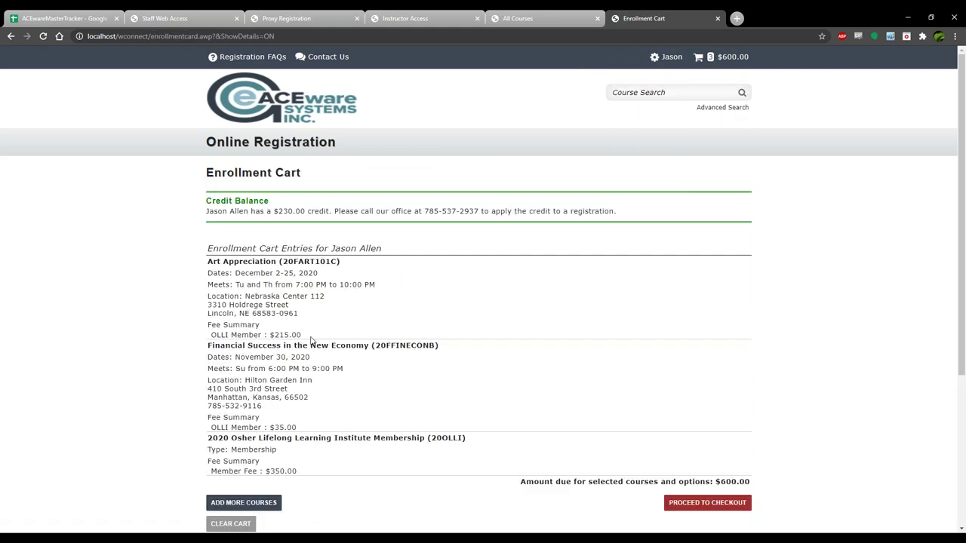
left_click_drag(275, 335, 302, 335)
left_click_drag(270, 427, 298, 427)
left_click(323, 428)
scroll(392, 362, "down", 1)
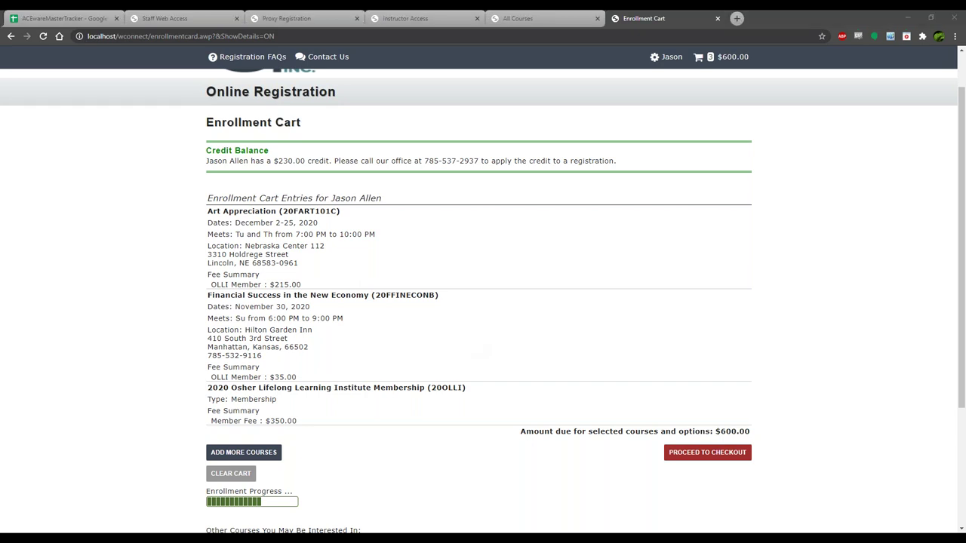
left_click(520, 259)
scroll(421, 269, "up", 1)
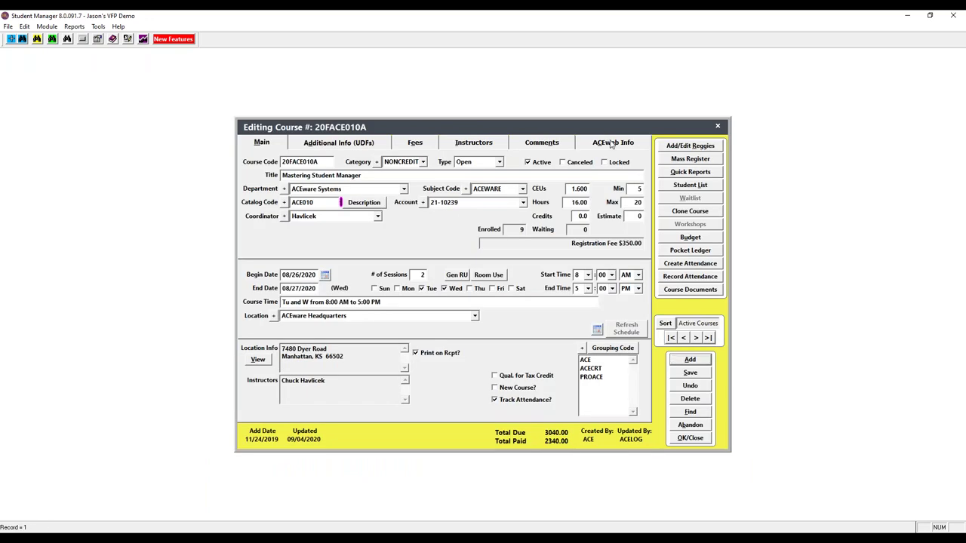
Check course 20FACE010A's ACEweb Info settings, close its editing window, and return to the browser cart.
left_click(611, 142)
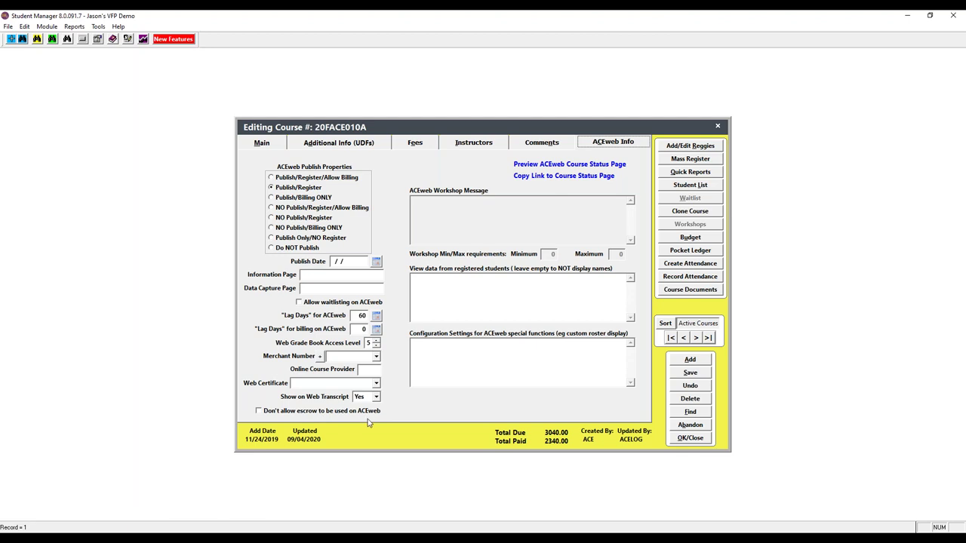
left_click(690, 439)
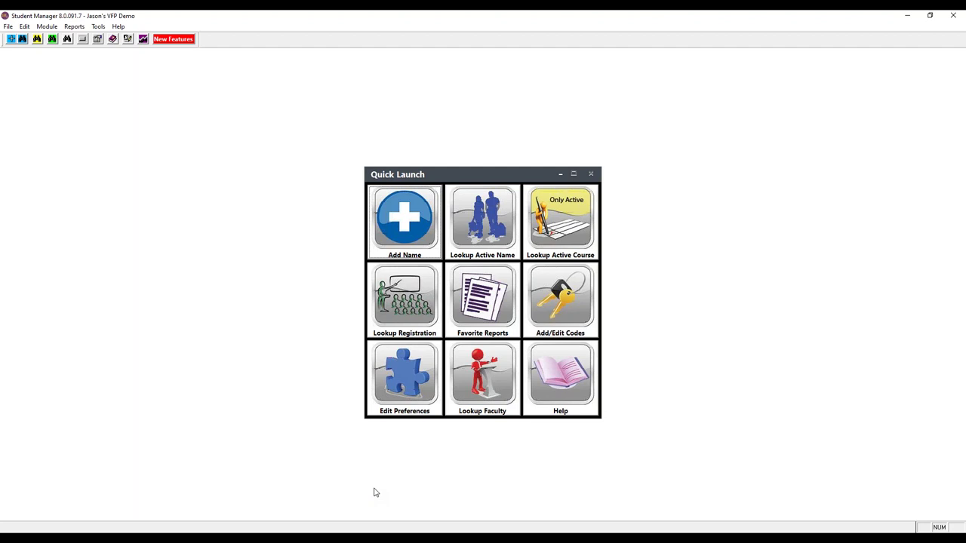
mouse_move(374, 532)
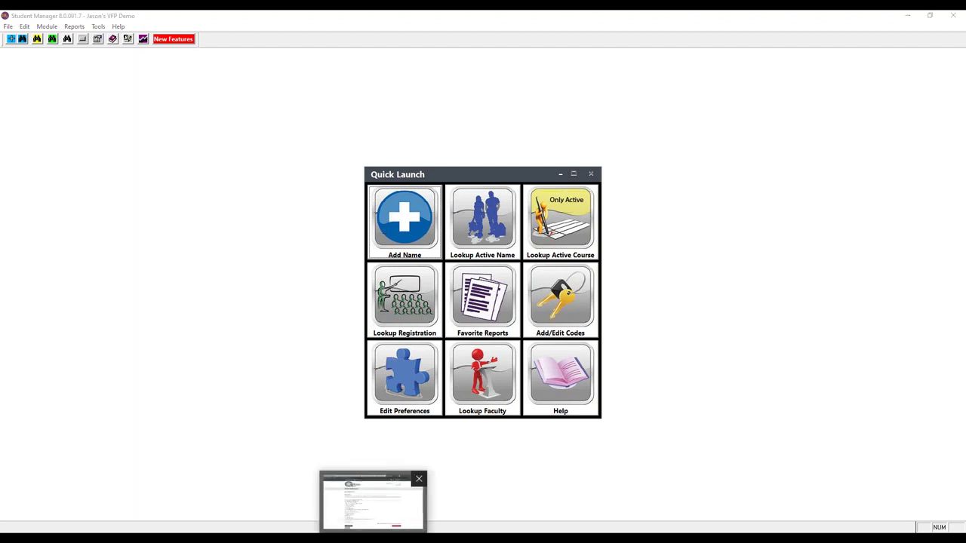
left_click(374, 498)
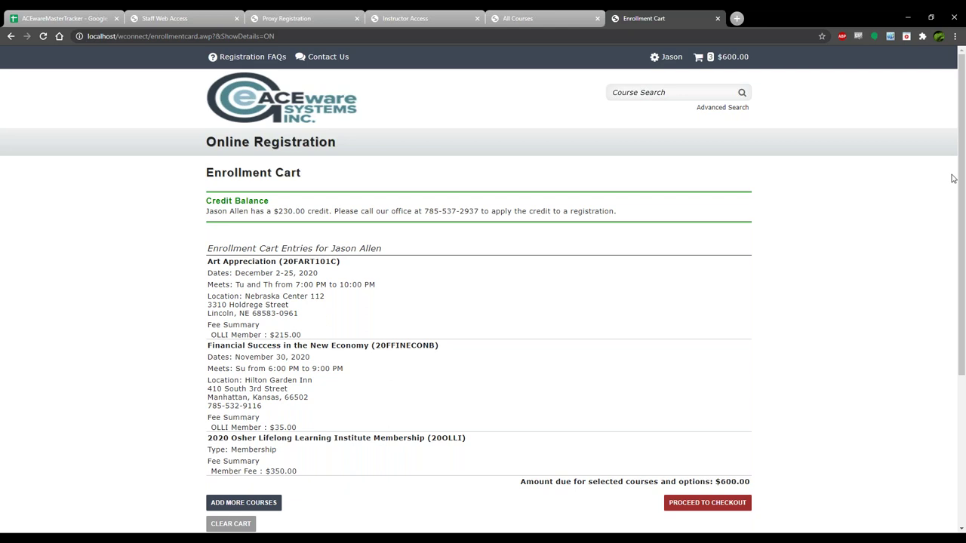
Open the demo site's Contact Us page in a new browser tab.
left_click(539, 297)
left_click(738, 20)
type("https://www.acewareuniversity.com/wconnect/ace/contactus.awp")
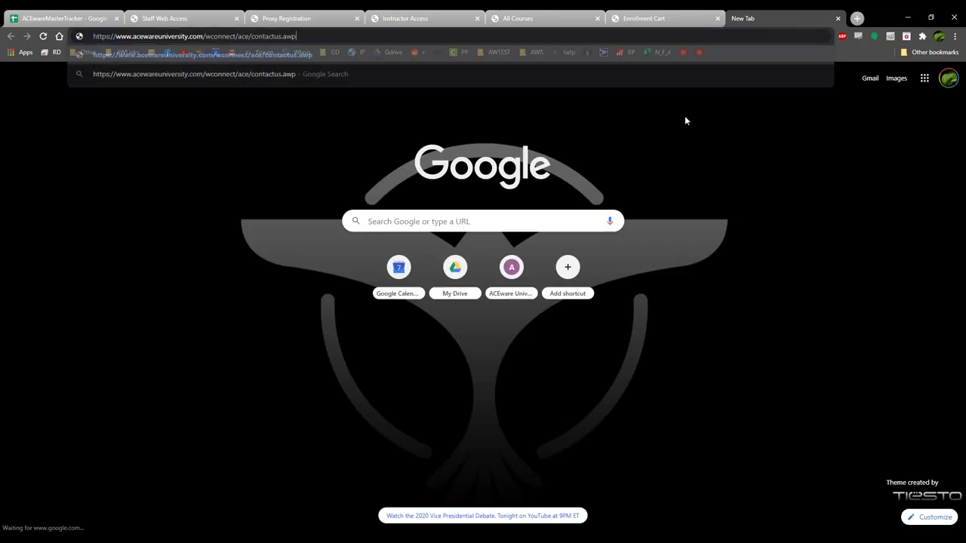
key("Return")
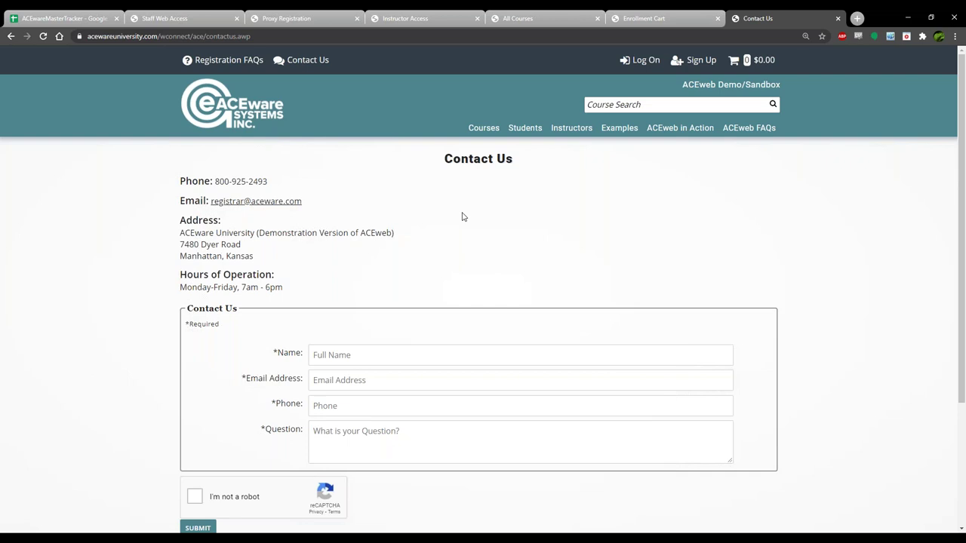
scroll(468, 237, "down", 2)
scroll(459, 239, "up", 1)
scroll(460, 240, "up", 1)
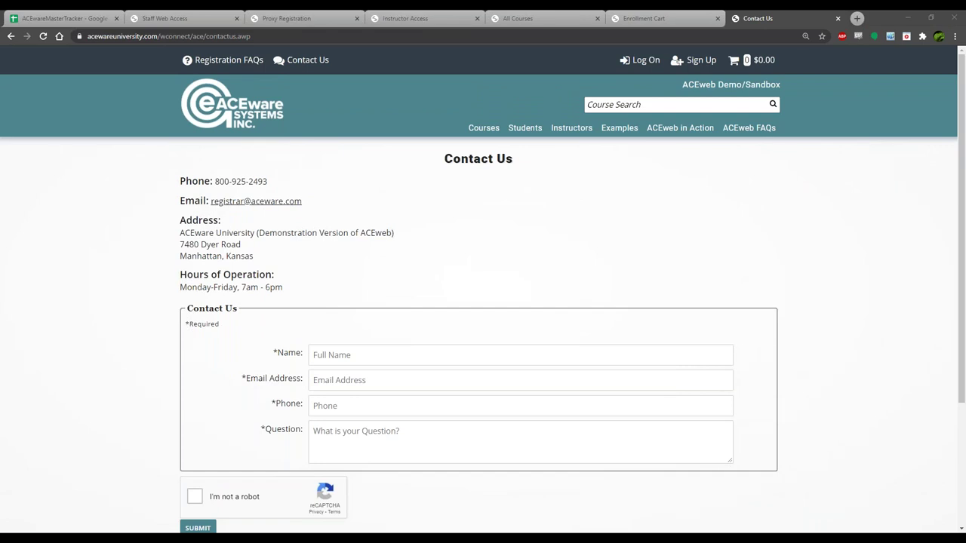
Paste the demo site's UserLogon URL into the address bar.
left_click(528, 67)
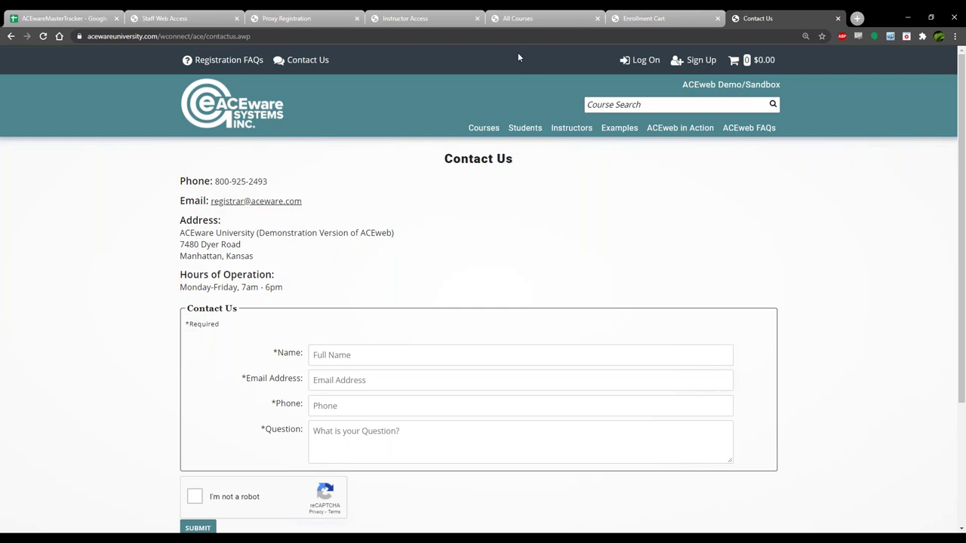
key("ctrl+l")
key("ctrl+v")
Load the Account Log On page with the saved student credentials filled in.
key("Return")
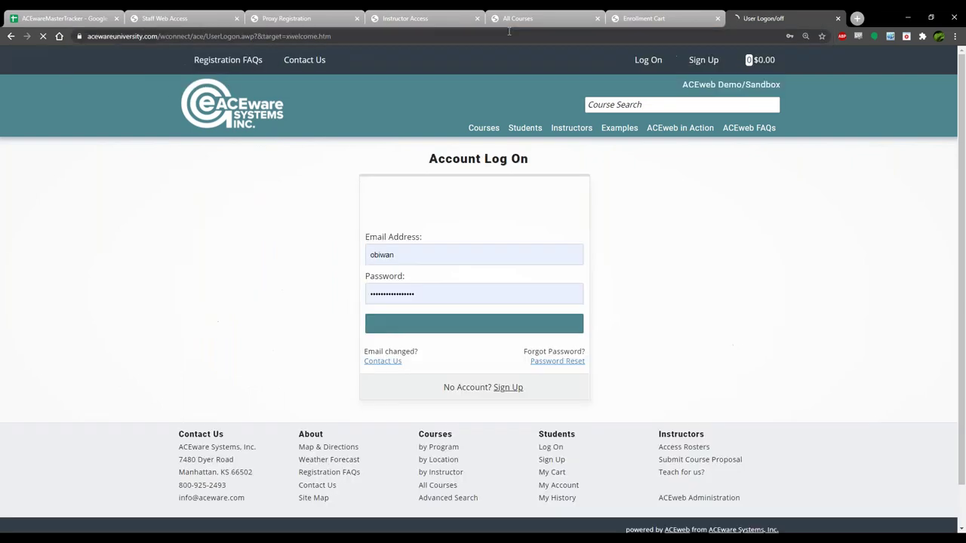
left_click(615, 272)
scroll(651, 289, "down", 1)
scroll(650, 292, "up", 1)
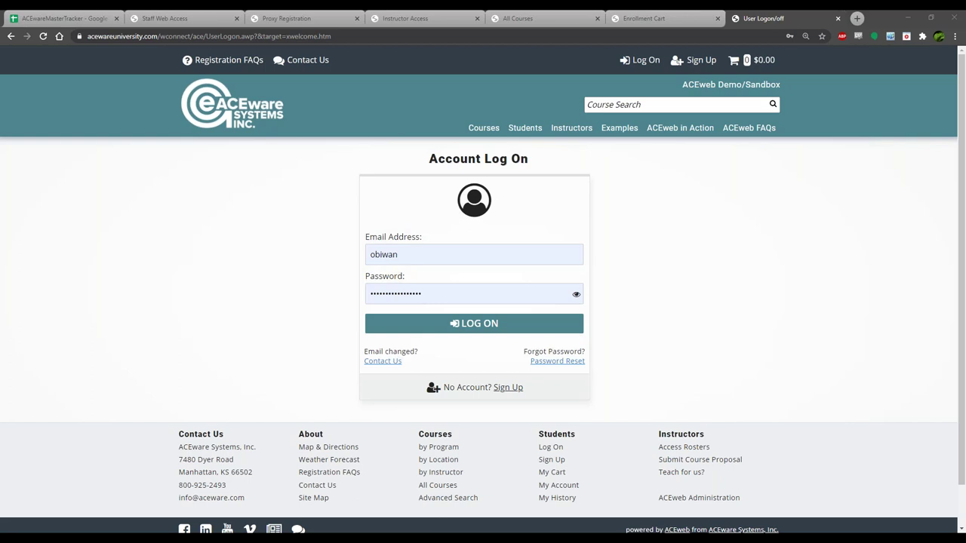
Minimize the browser and the Student Manager window to reveal the empty desktop.
left_click(908, 19)
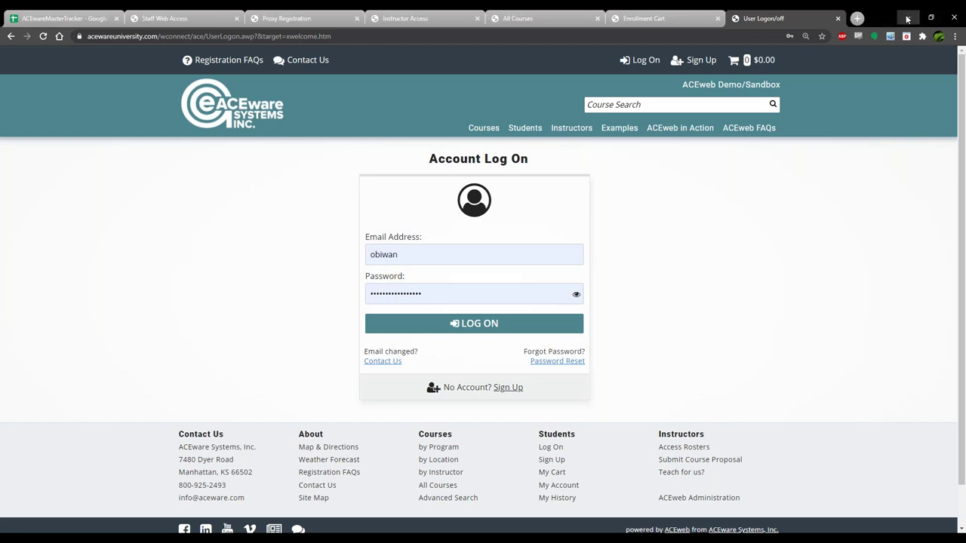
left_click(907, 19)
left_click(909, 16)
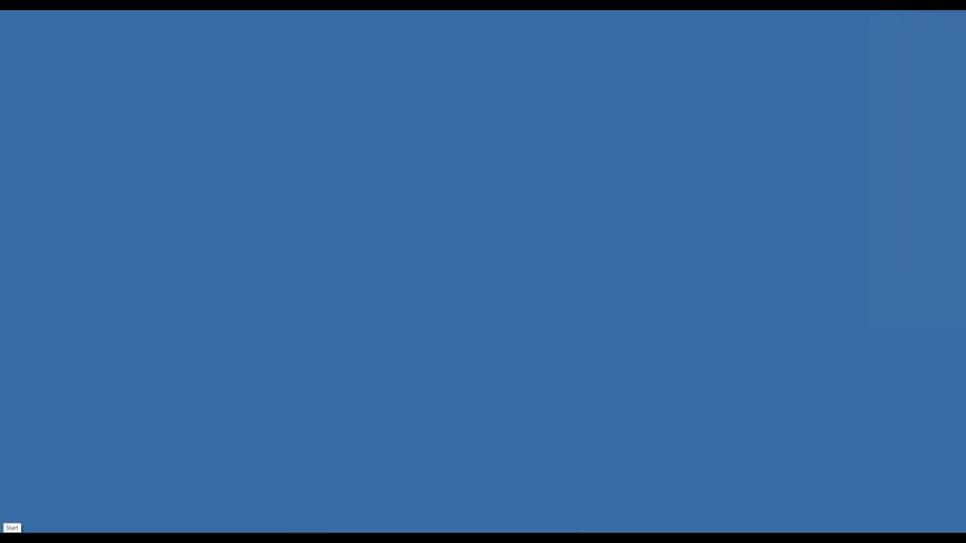
Open Proxy Registration.pptx from the Desktop folder in PowerPoint.
left_click(260, 537)
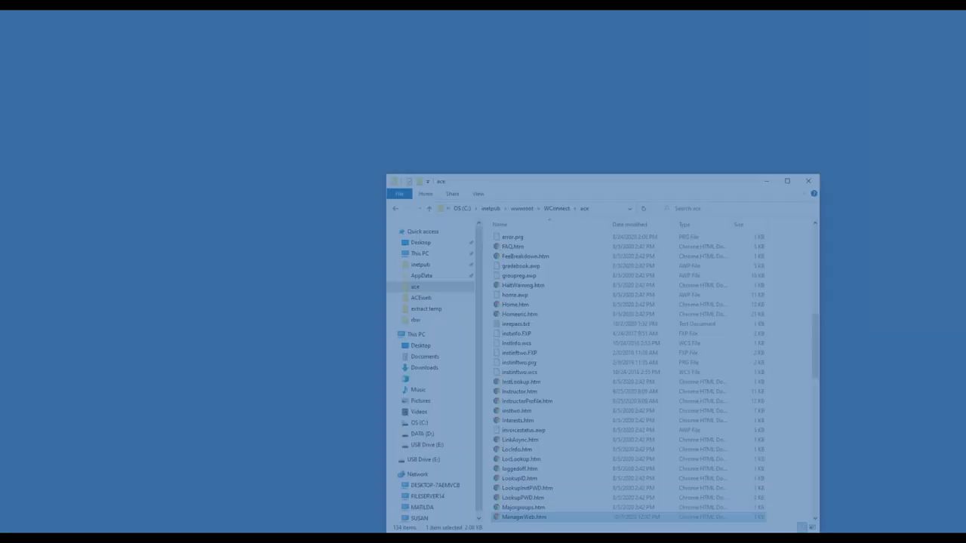
left_click(437, 183)
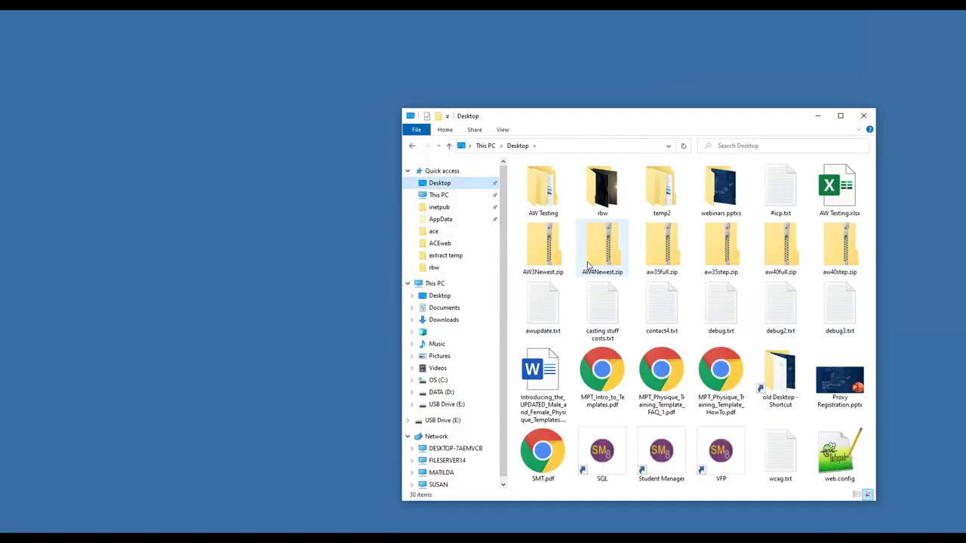
double_click(840, 381)
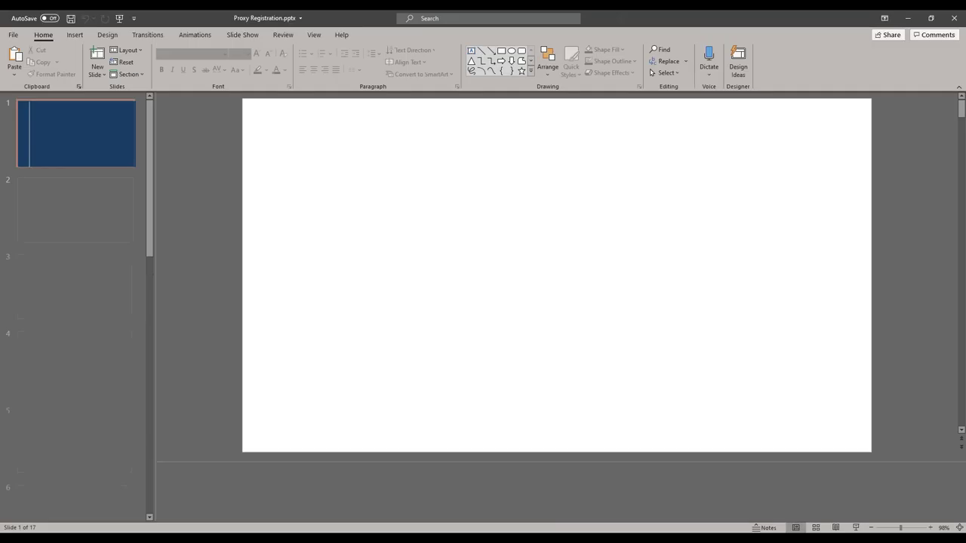